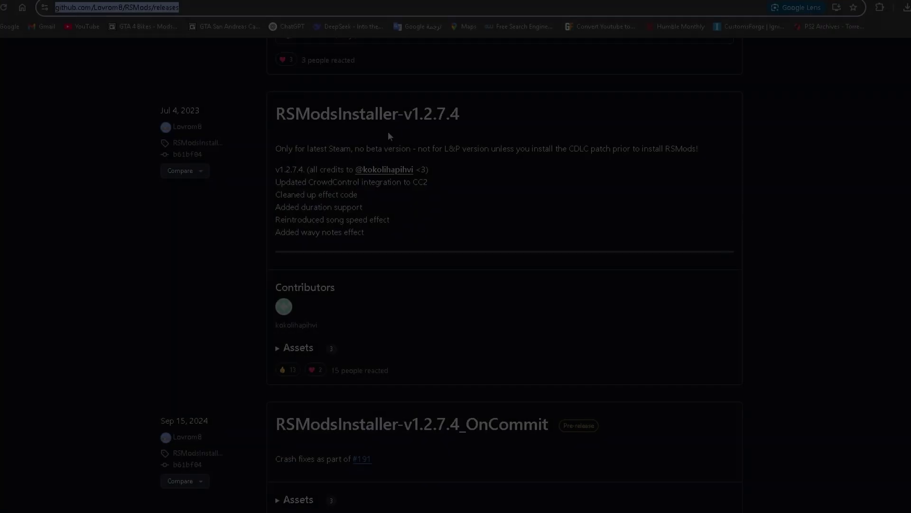
# Step: Scroll the RSMods GitHub releases page up to RSModsInstaller-v1.2.8.0
pyautogui.scroll(5, 389, 142)
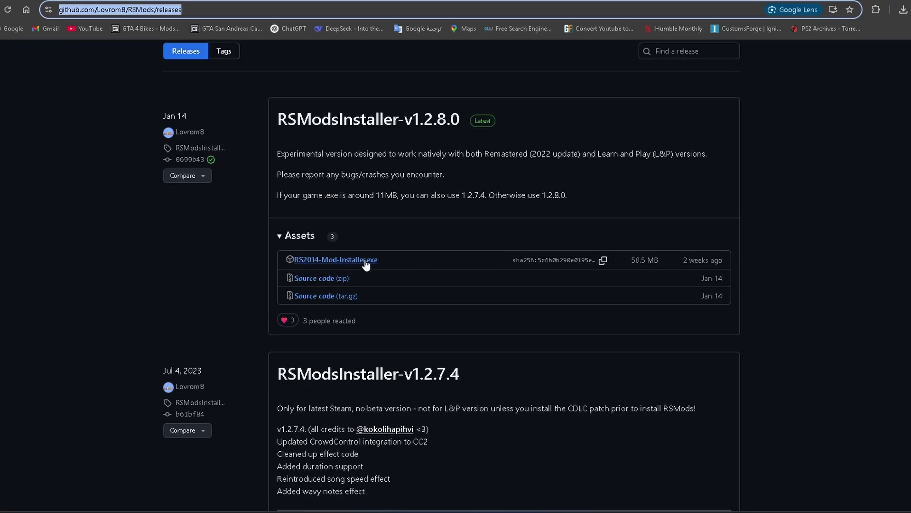
# Step: Download RS2014-Mod-Installer.exe from the RSMods v1.2.8.0 release
pyautogui.click(366, 263)
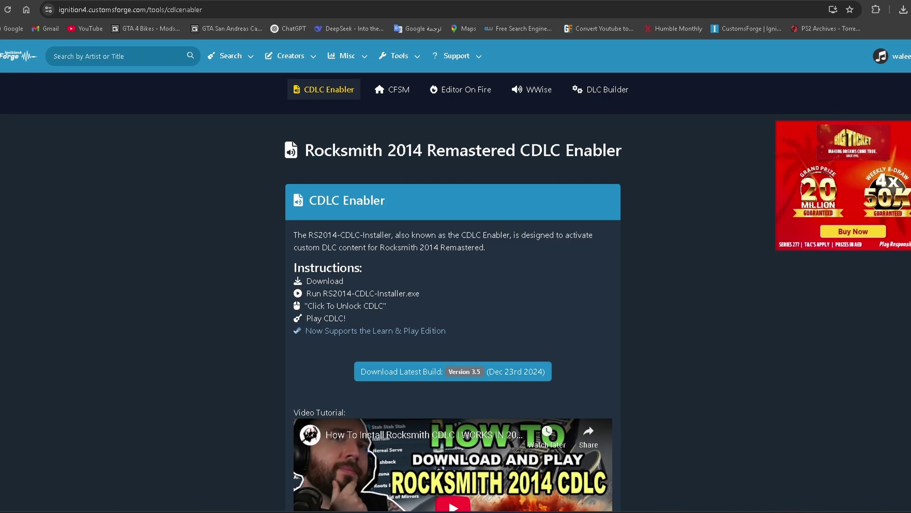
# Step: Download the latest CDLC Enabler build, then scroll through the CDLC song listings
pyautogui.click(415, 373)
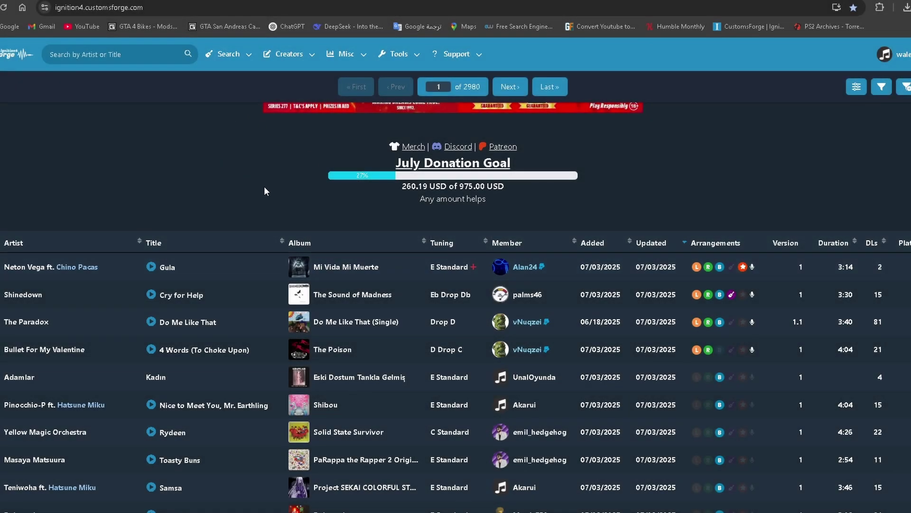
pyautogui.scroll(-9, 226, 210)
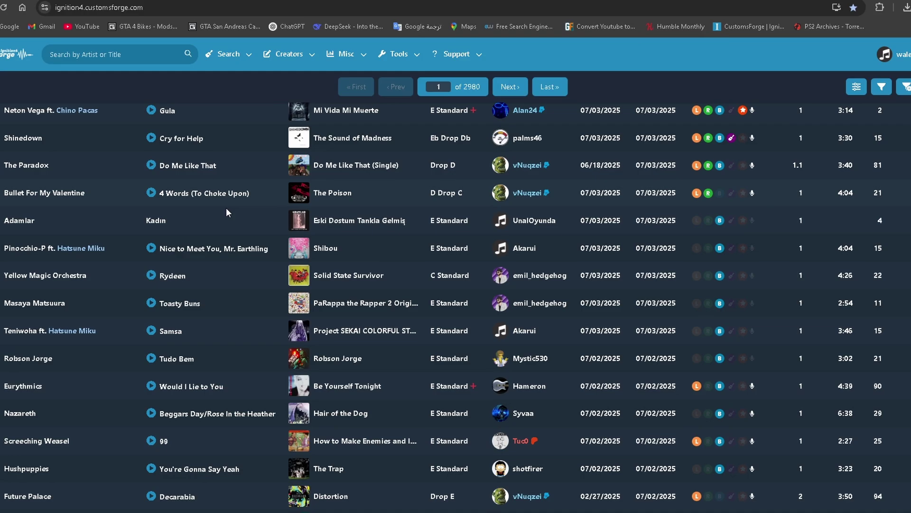
pyautogui.scroll(-3, 211, 222)
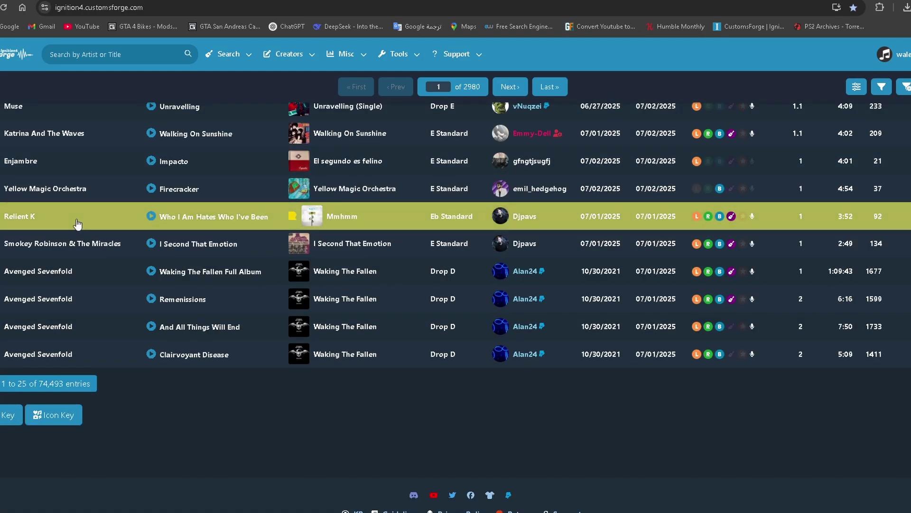
pyautogui.scroll(7, 164, 230)
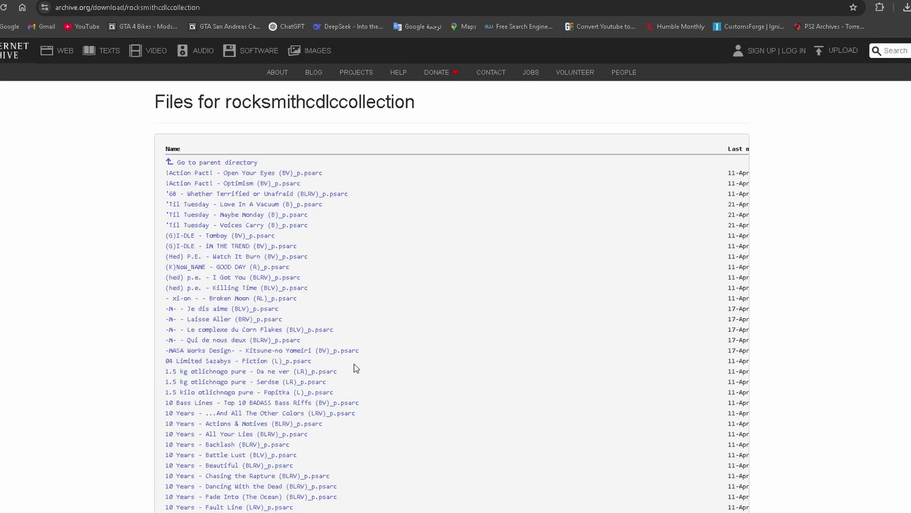
pyautogui.scroll(-3, 354, 368)
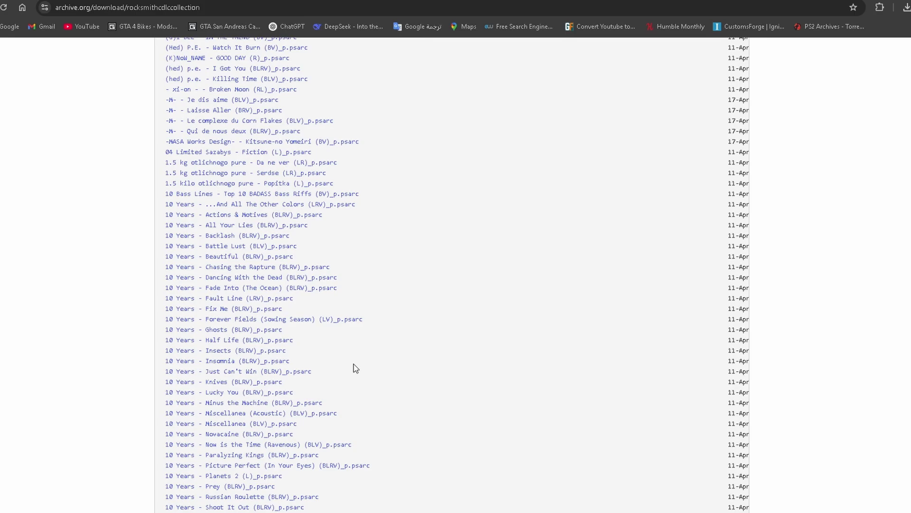
pyautogui.scroll(-10, 356, 369)
pyautogui.scroll(-8, 355, 368)
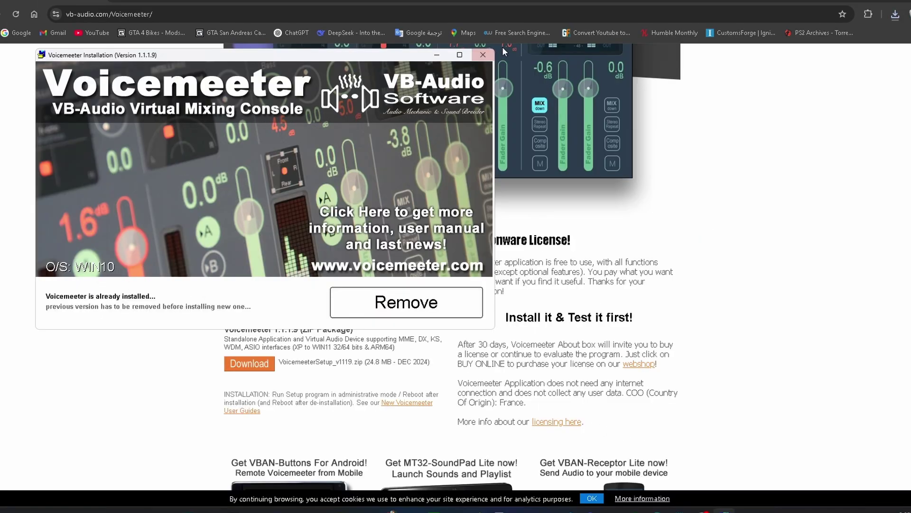
# Step: Close the Voicemeeter 1.1.1.9 installer and return to the top of the Voicemeeter page
pyautogui.click(486, 56)
pyautogui.scroll(4, 466, 127)
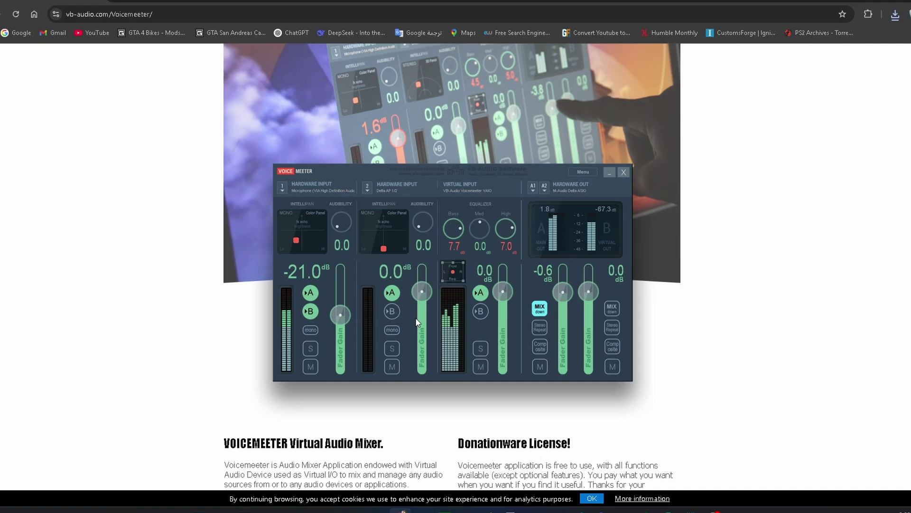
pyautogui.scroll(-5, 429, 310)
pyautogui.scroll(8, 528, 303)
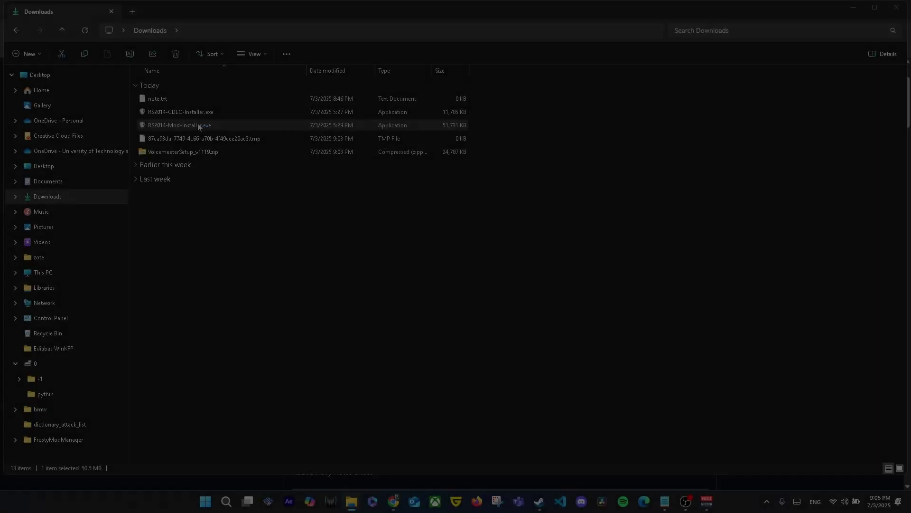
# Step: Run RS2014-Mod-Installer.exe past the SmartScreen warning, install the mods, and add a desktop shortcut
pyautogui.doubleClick(208, 126)
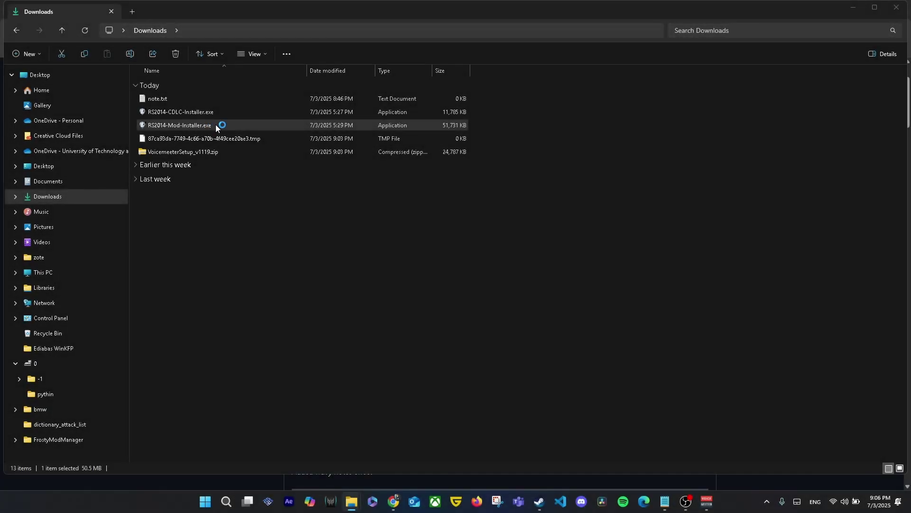
pyautogui.click(354, 181)
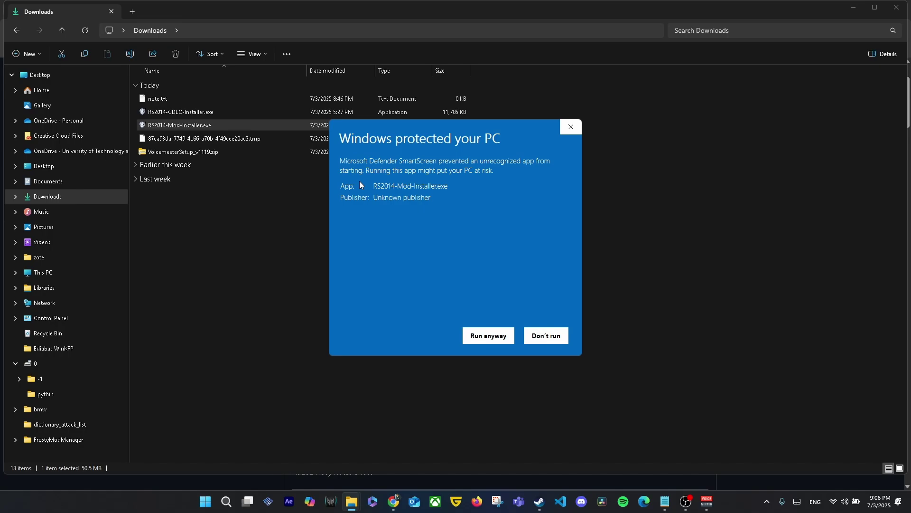
pyautogui.click(489, 336)
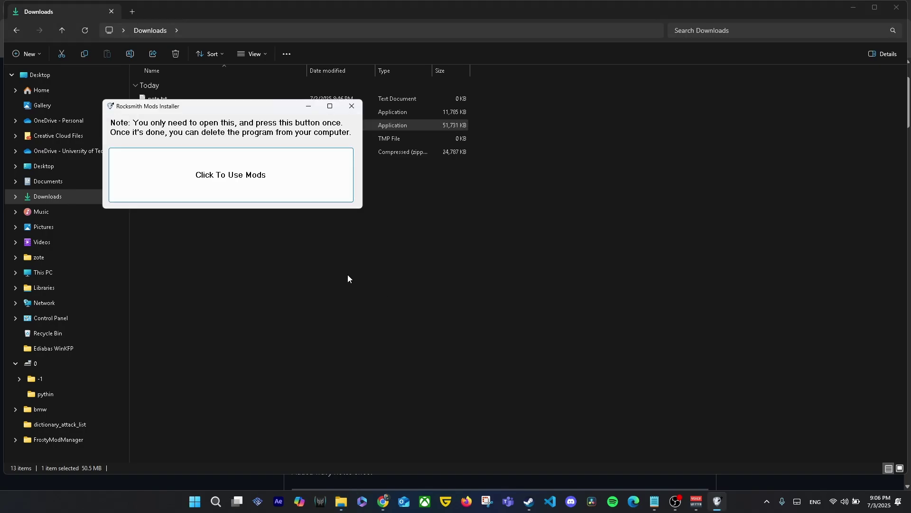
pyautogui.click(252, 186)
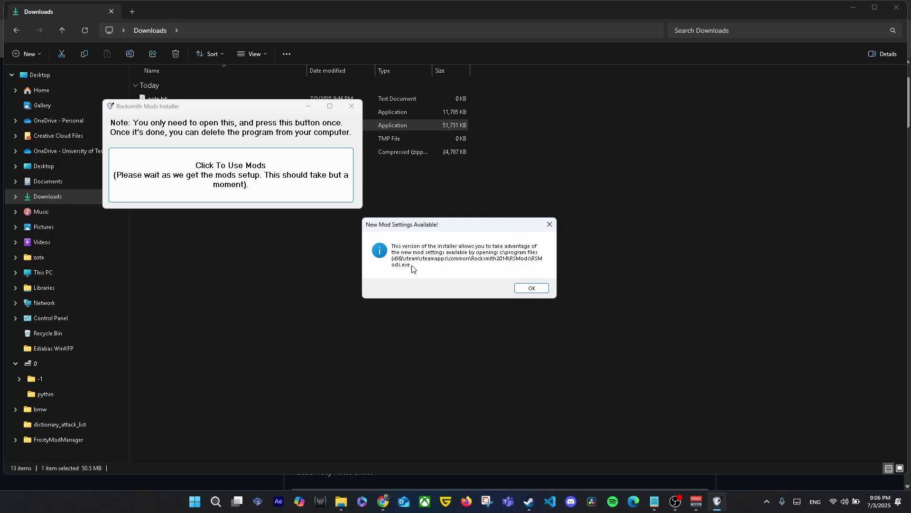
pyautogui.click(530, 288)
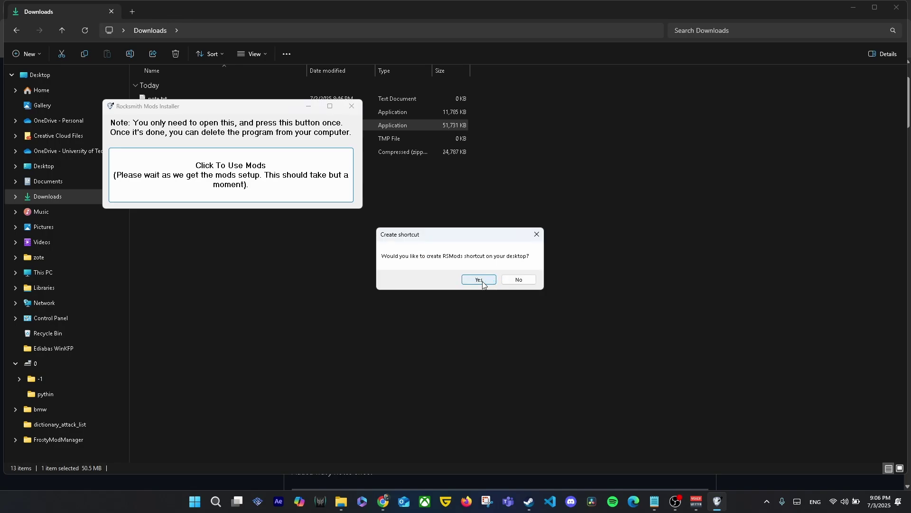
pyautogui.click(482, 282)
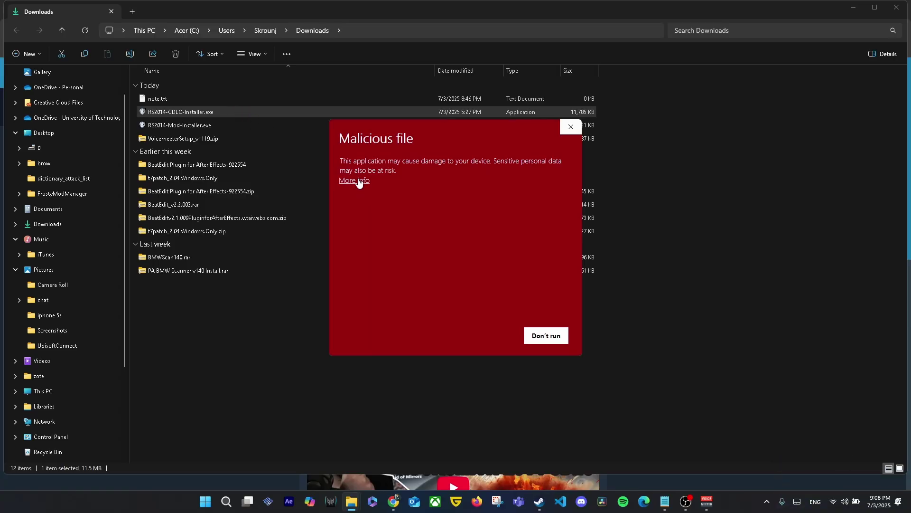
# Step: Run RS2014-CDLC-Installer.exe despite the warning and unlock CDLC for Rocksmith 2014
pyautogui.click(360, 182)
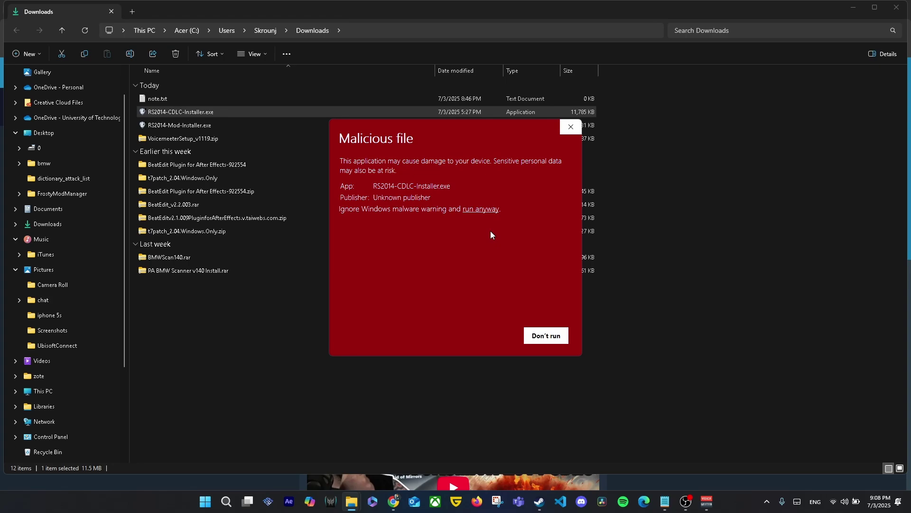
pyautogui.click(483, 209)
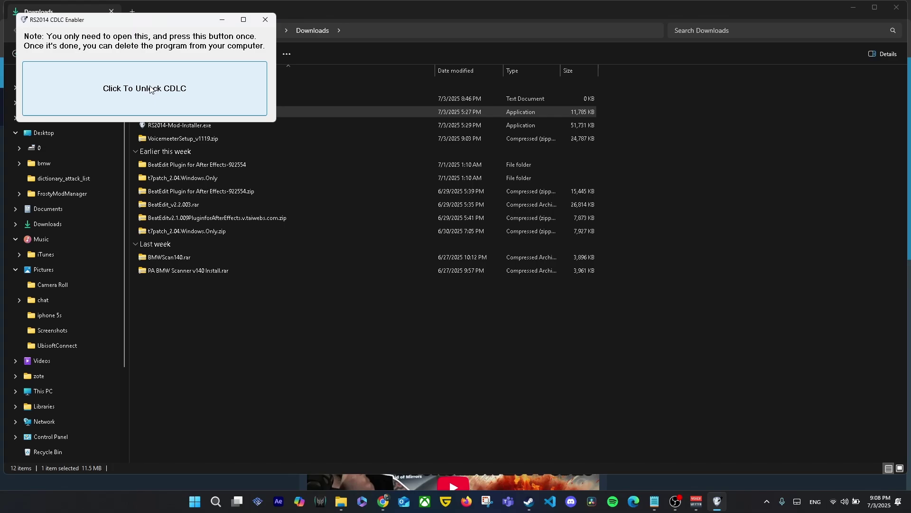
pyautogui.moveTo(154, 32); pyautogui.dragTo(407, 235)
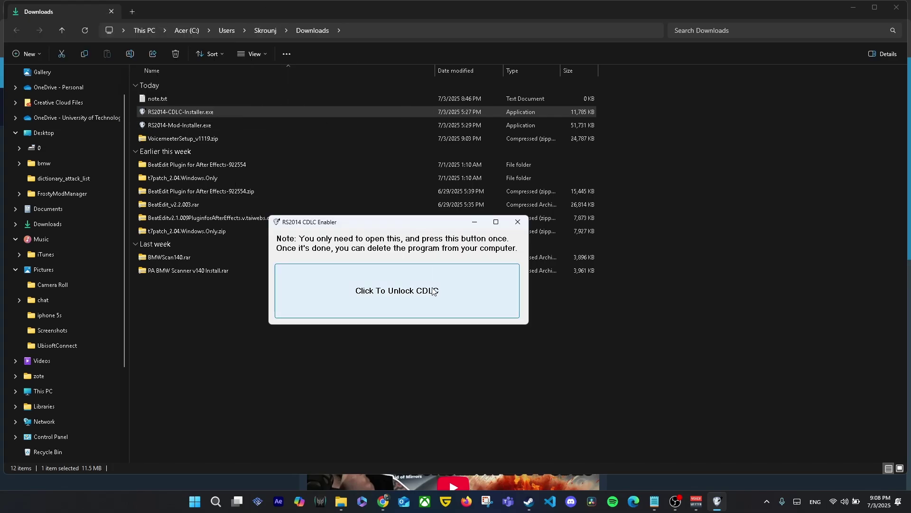
pyautogui.click(480, 290)
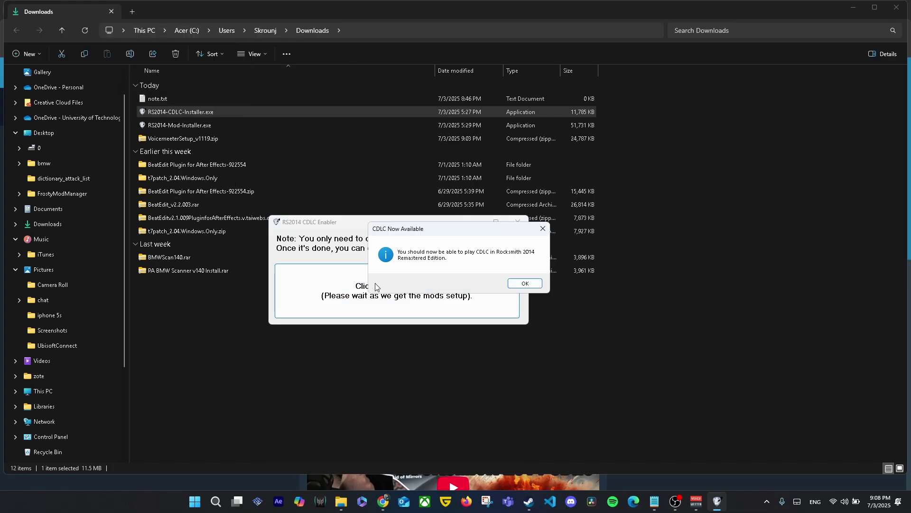
pyautogui.click(526, 283)
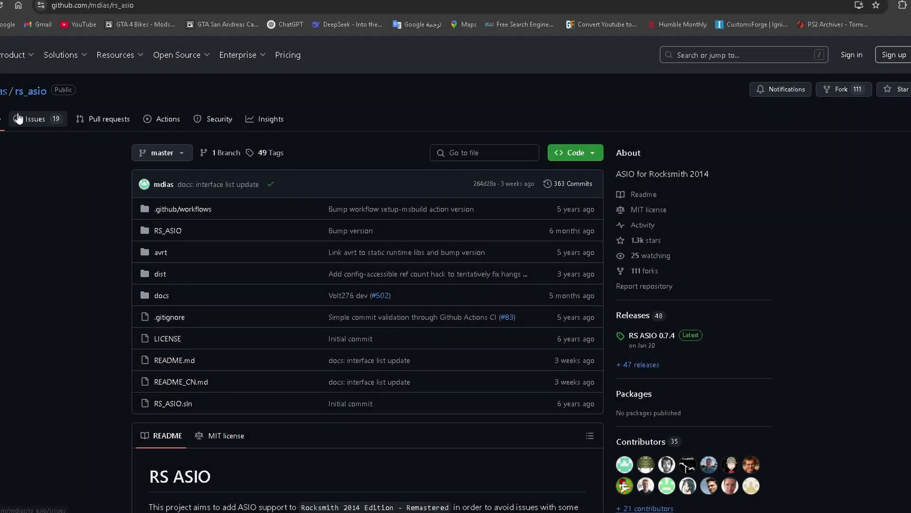
# Step: Download release-0.7.4.zip from the RS ASIO 0.7.4 release
pyautogui.click(657, 341)
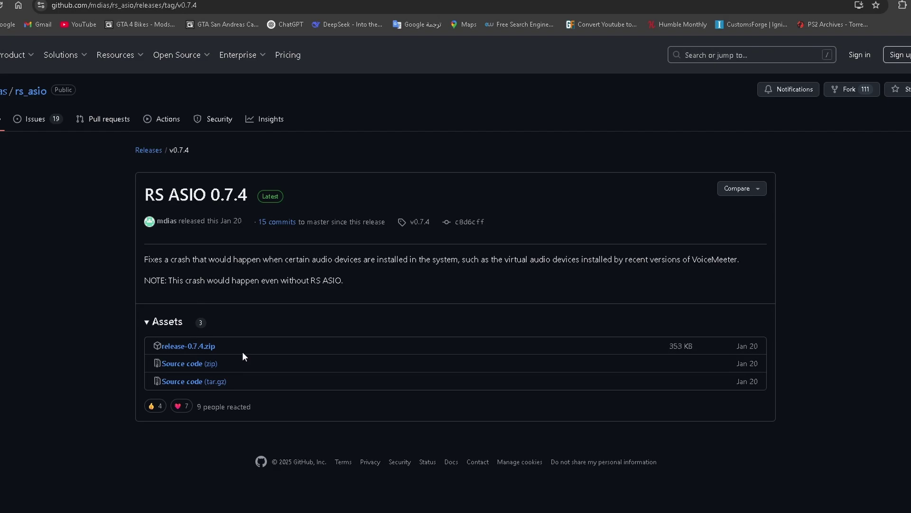
pyautogui.click(185, 350)
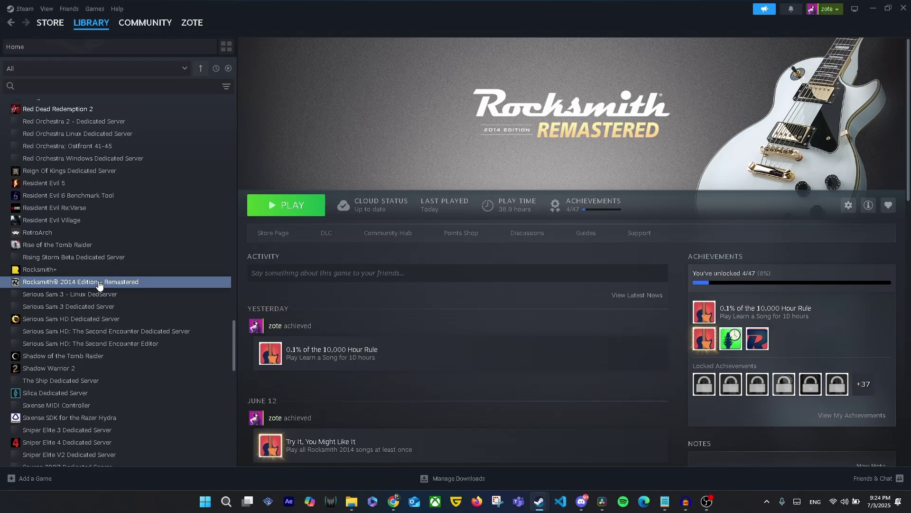
# Step: Paste the RS ASIO files into Rocksmith 2014's installed files folder, replacing the existing copies
pyautogui.rightClick(99, 282)
pyautogui.click(123, 354)
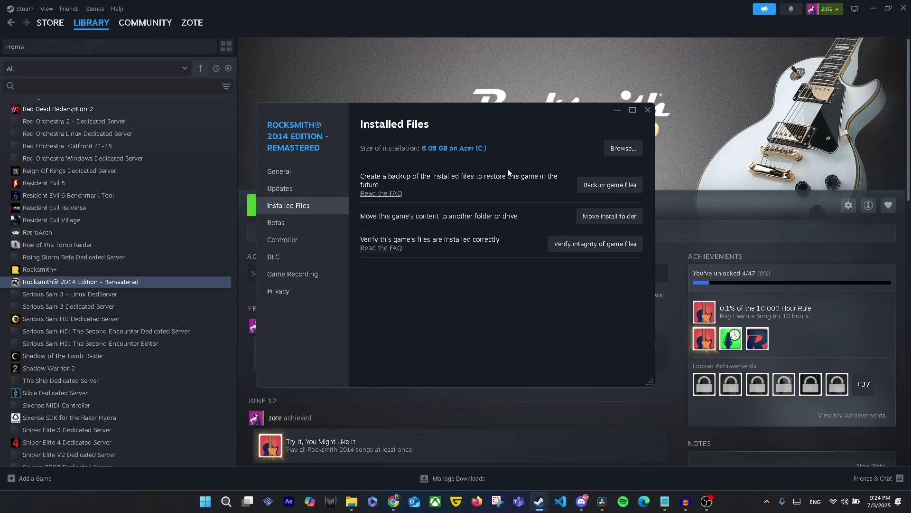
pyautogui.click(622, 146)
pyautogui.rightClick(631, 256)
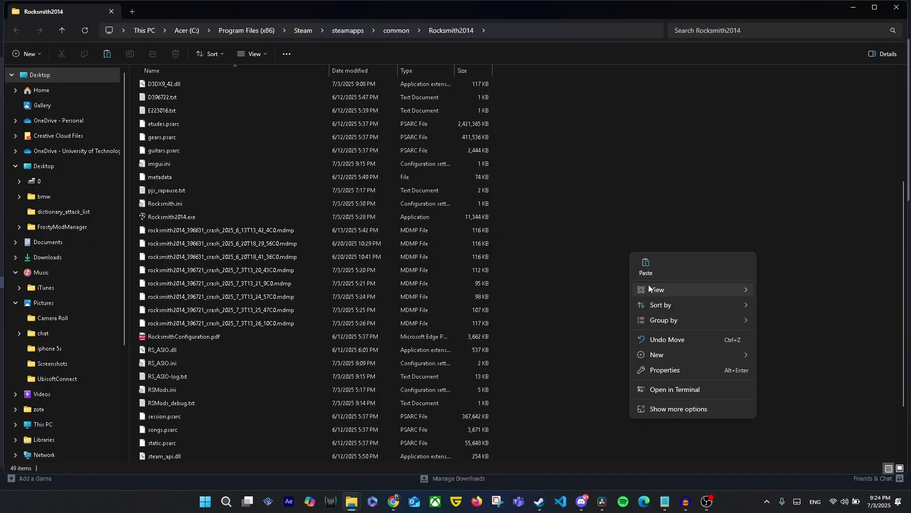
pyautogui.click(645, 265)
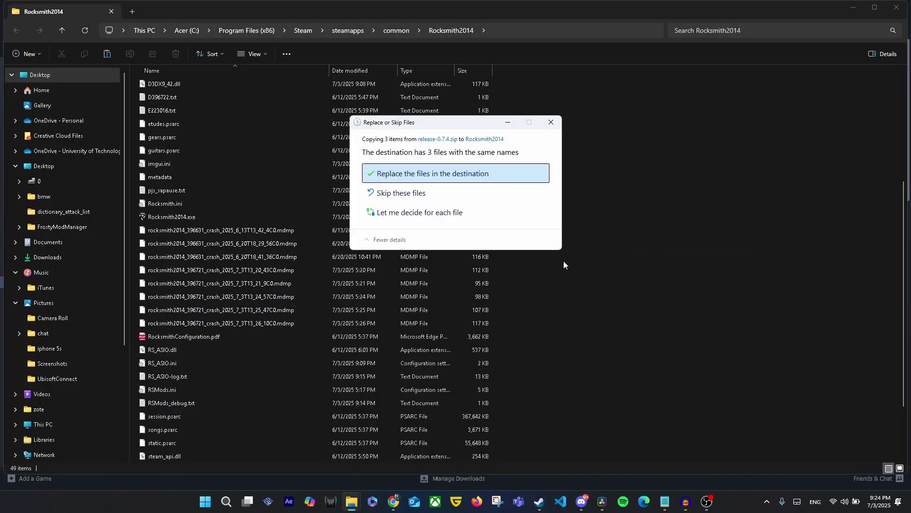
pyautogui.click(451, 174)
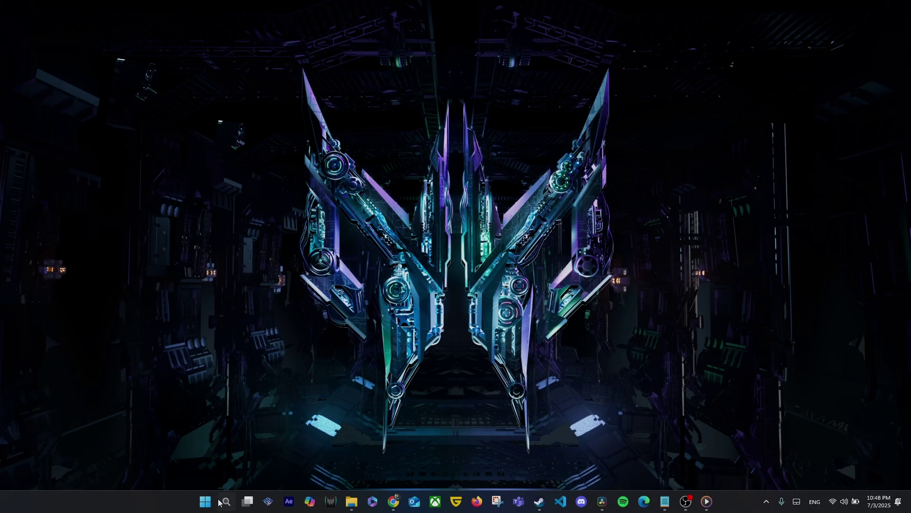
# Step: Search for 'sound' and bring up the Windows Sound control panel
pyautogui.click(227, 501)
pyautogui.write('soun')
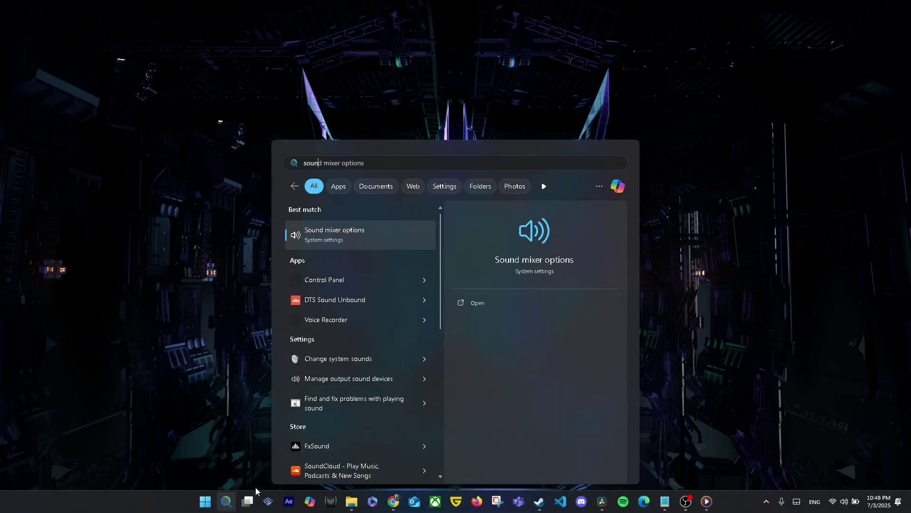
pyautogui.press('BackSpace')
pyautogui.press('Escape')
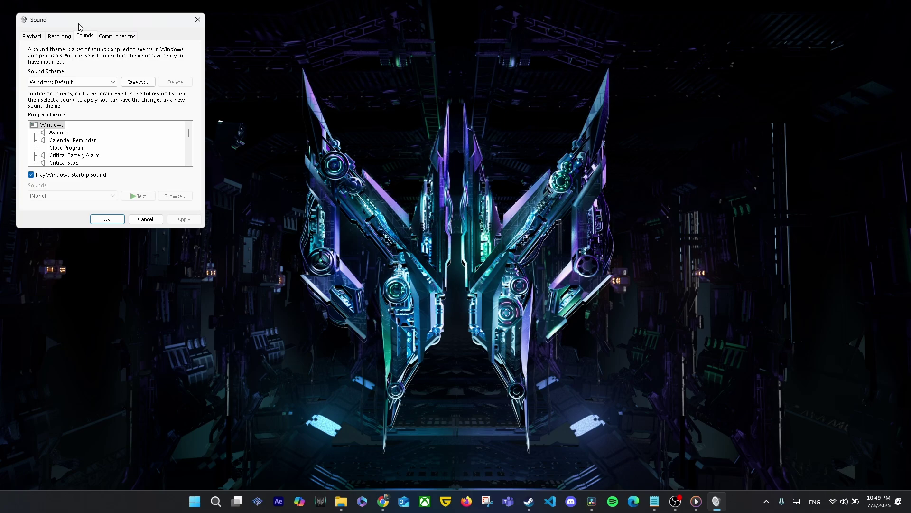
pyautogui.moveTo(80, 24); pyautogui.dragTo(292, 148)
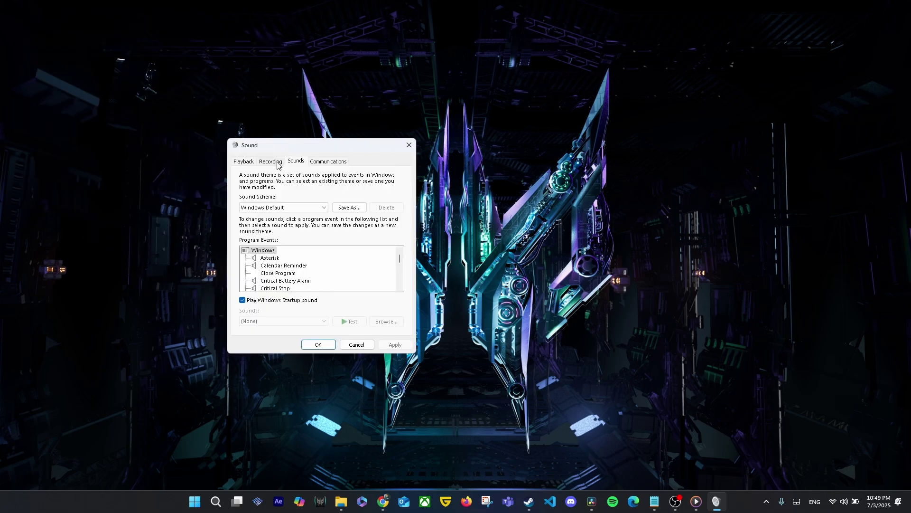
# Step: Confirm the USB-C headset headphones' default format is 48000 Hz
pyautogui.click(244, 161)
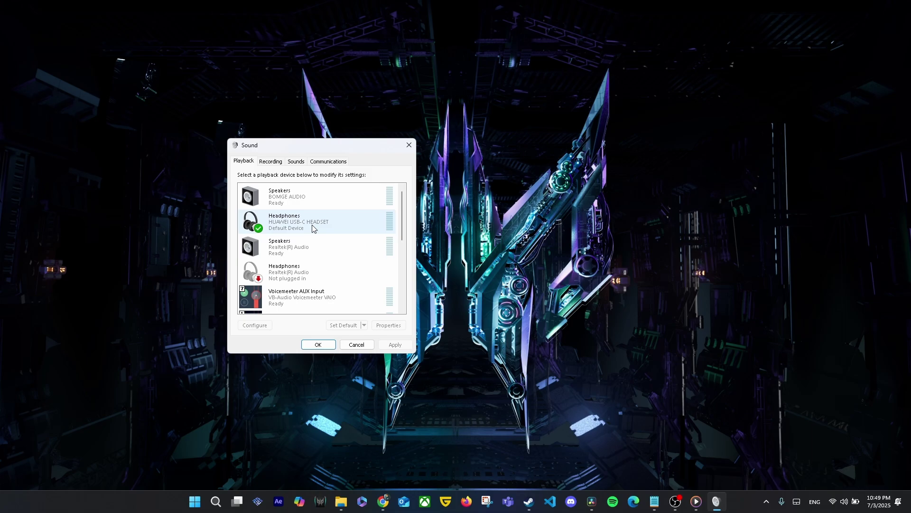
pyautogui.doubleClick(301, 213)
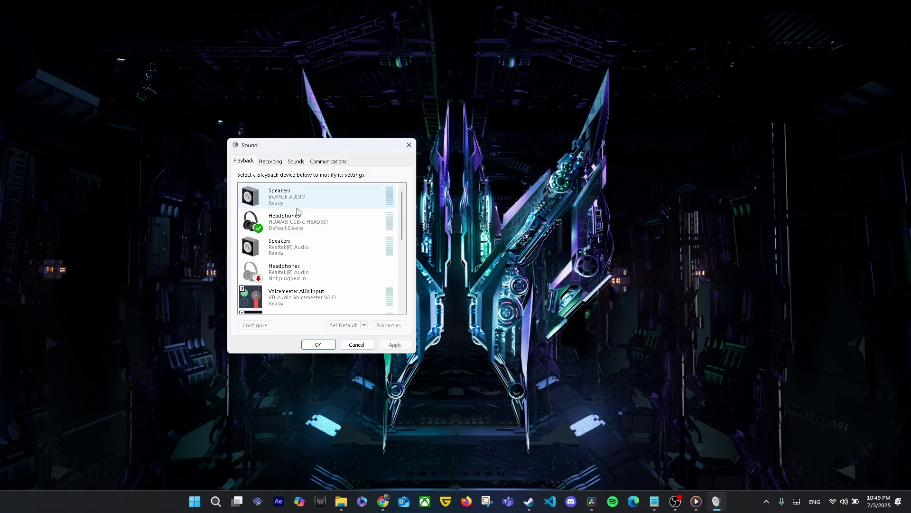
pyautogui.click(281, 198)
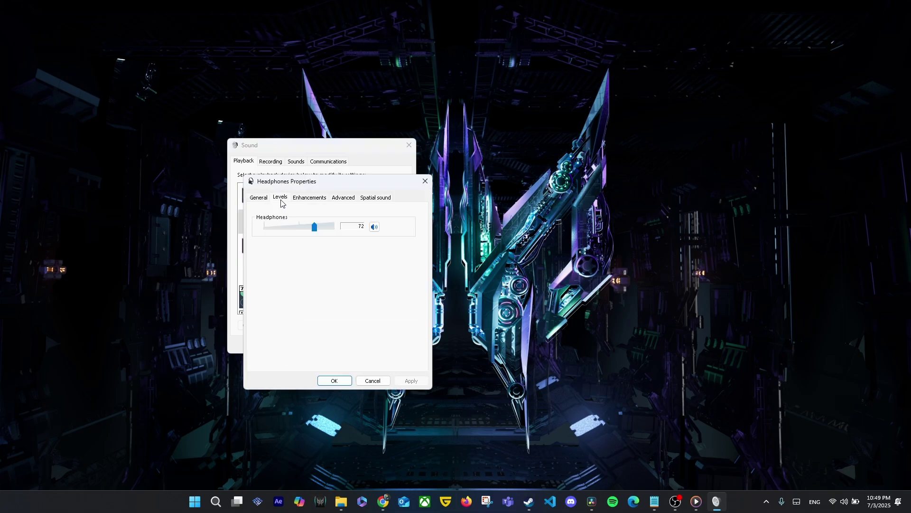
pyautogui.click(310, 198)
pyautogui.click(344, 198)
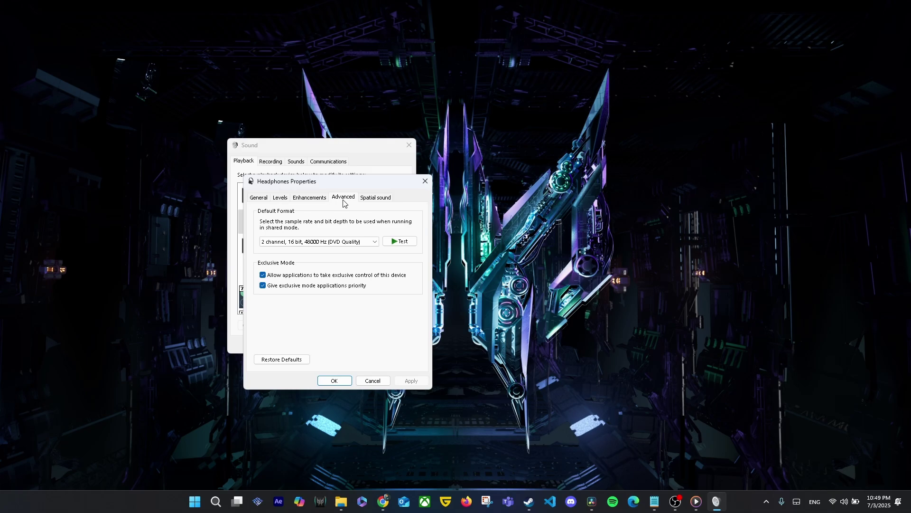
pyautogui.click(306, 242)
pyautogui.click(302, 265)
pyautogui.click(334, 381)
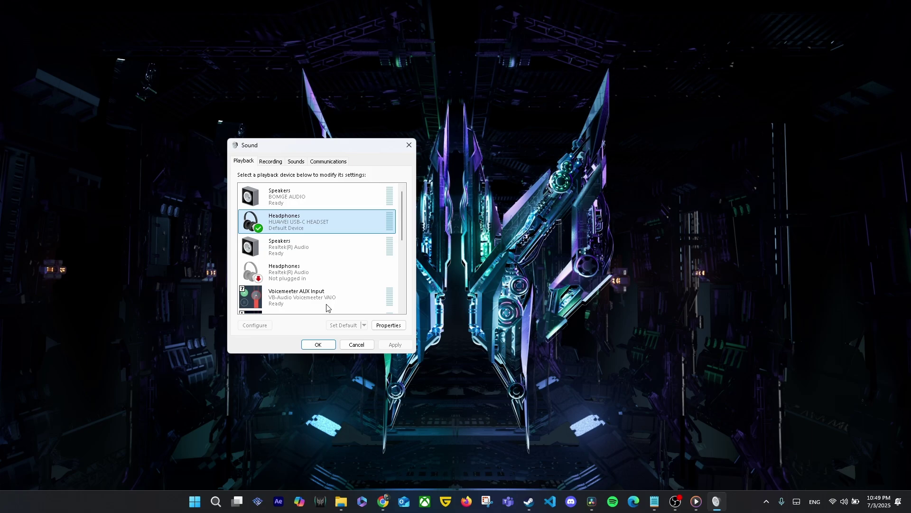
# Step: Confirm the microphone's default format is 2 channel, 16 bit, 48000 Hz
pyautogui.click(271, 162)
pyautogui.doubleClick(280, 193)
pyautogui.click(287, 197)
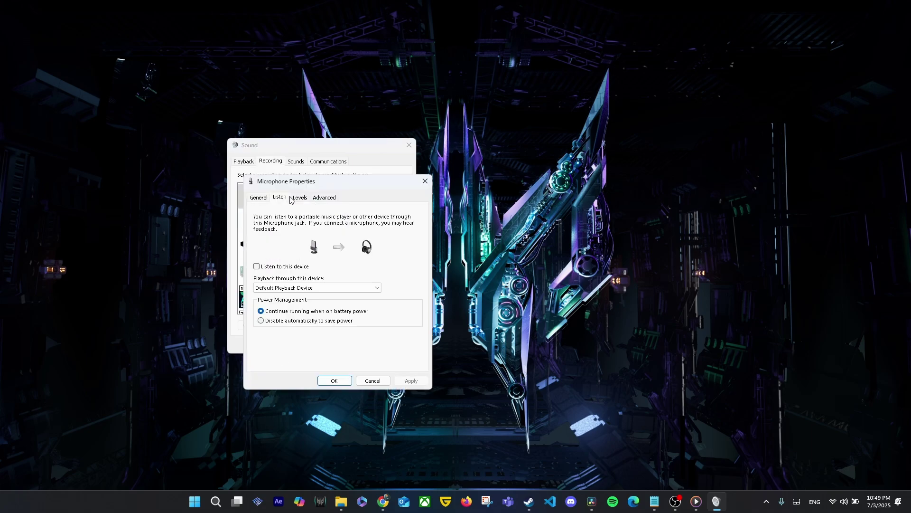
pyautogui.click(299, 198)
pyautogui.click(324, 197)
pyautogui.click(293, 242)
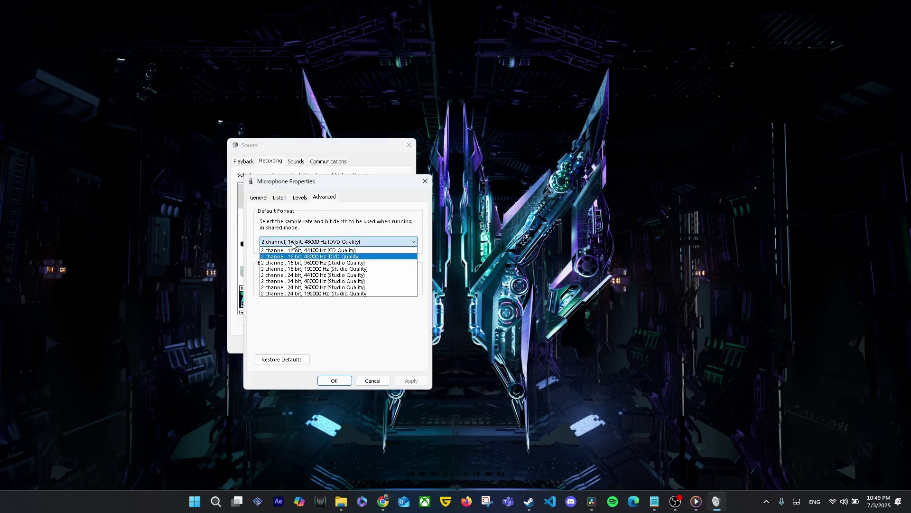
pyautogui.click(323, 256)
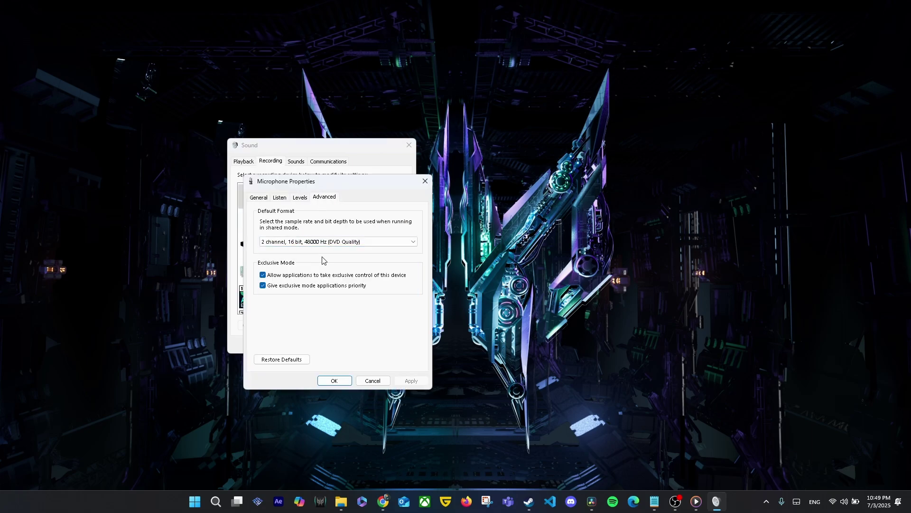
pyautogui.click(334, 381)
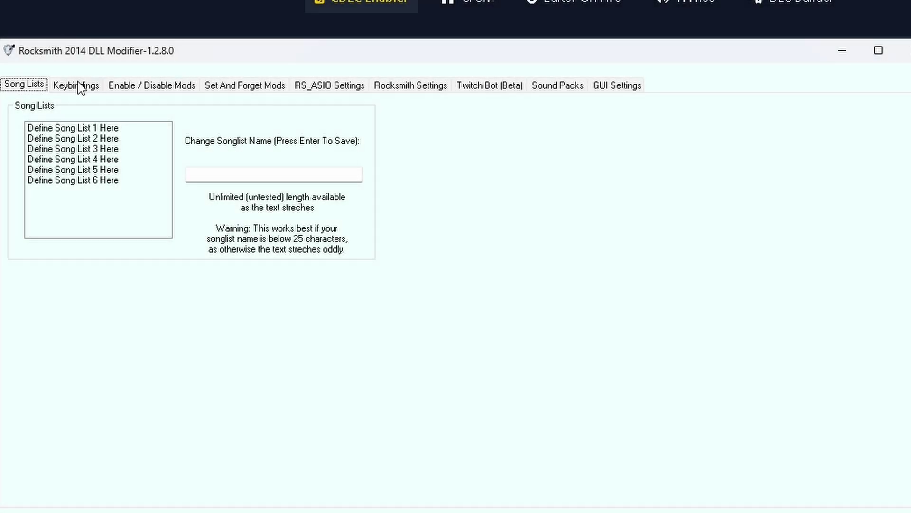
# Step: Check that RS_ASIO output and microphone input both use Voicemeeter Virtual ASIO in RSMods
pyautogui.click(79, 85)
pyautogui.click(147, 92)
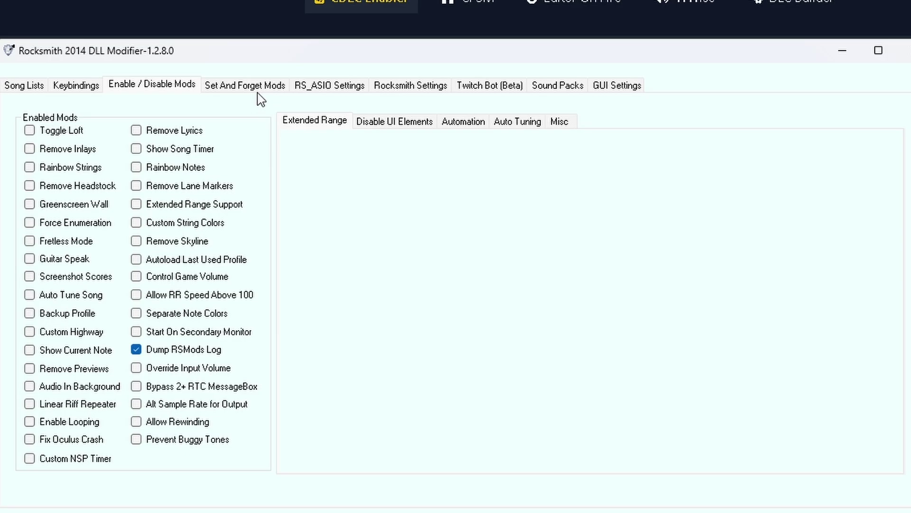
pyautogui.click(253, 93)
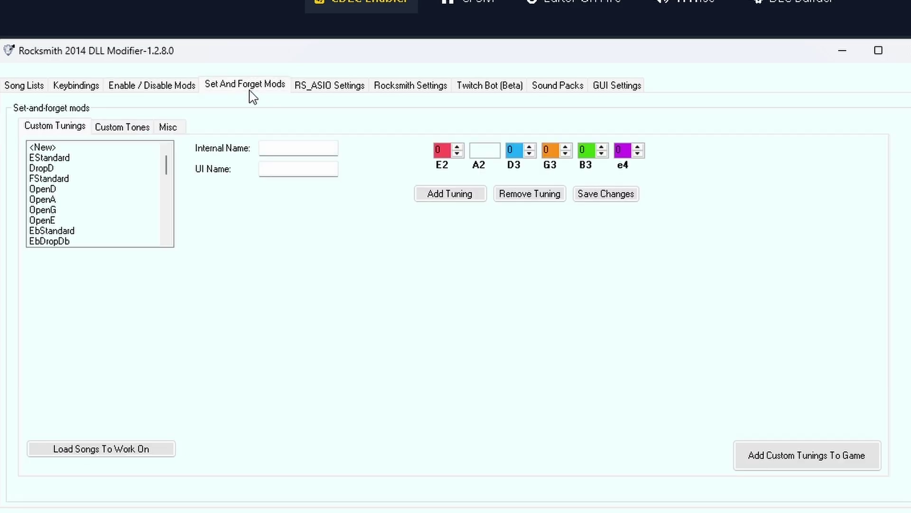
pyautogui.click(348, 94)
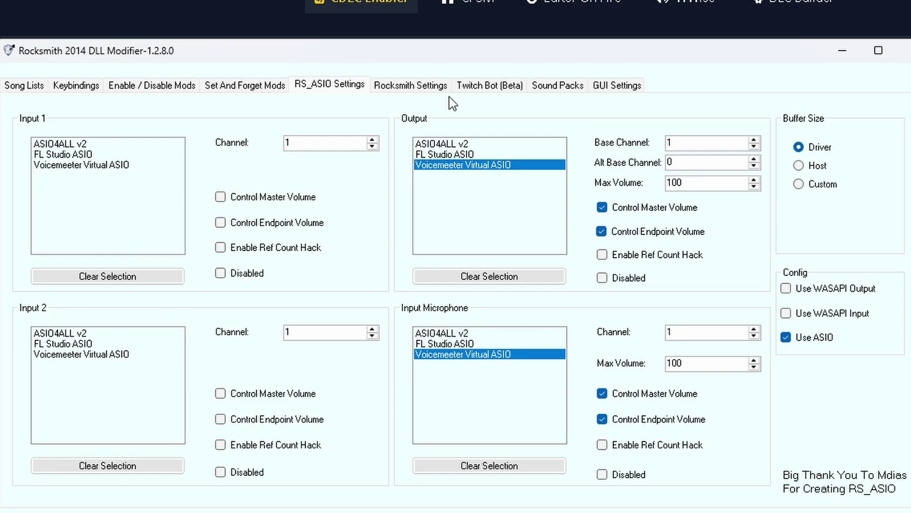
pyautogui.click(425, 88)
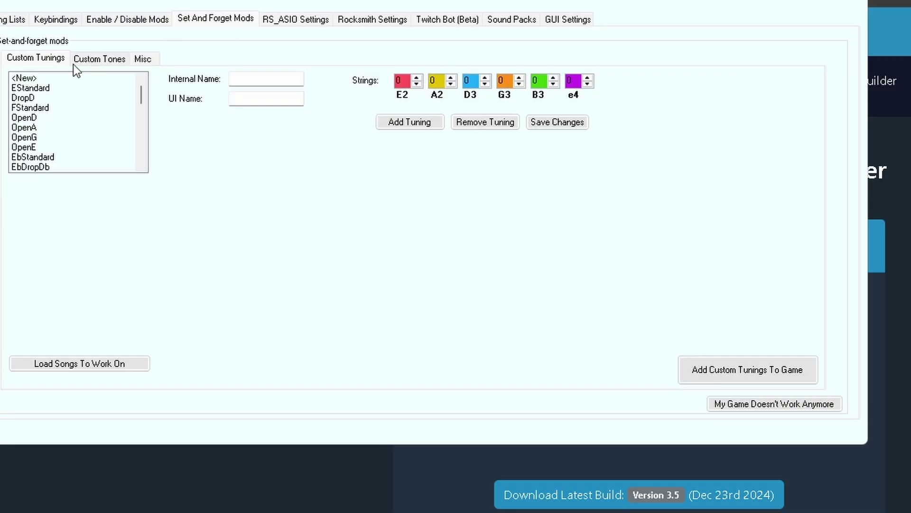
# Step: Browse the Custom Tones and Misc options under RSMods' set-and-forget mods
pyautogui.click(120, 60)
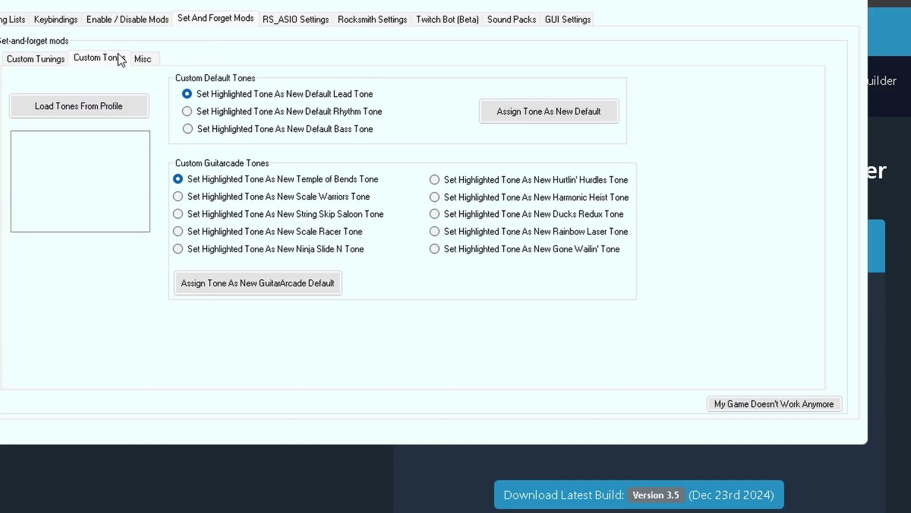
pyautogui.click(140, 58)
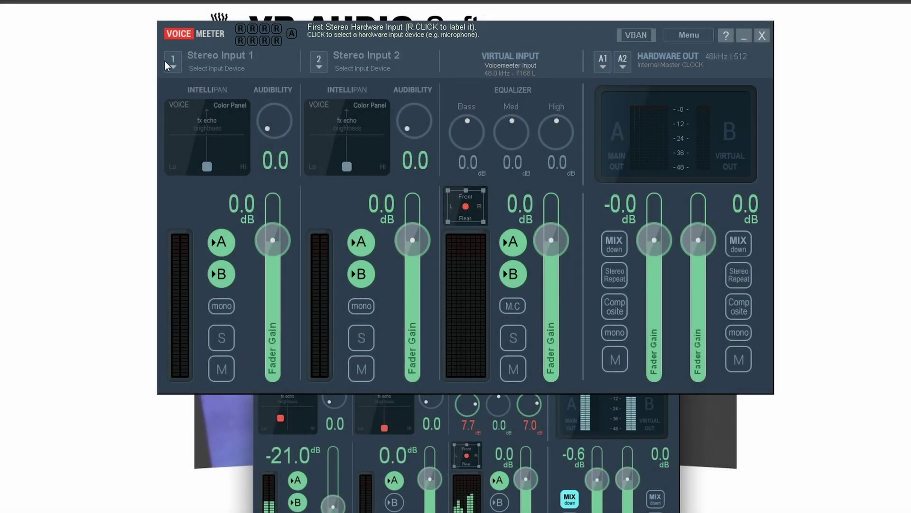
# Step: Keep the BOMGE AUDIO microphone at 2 channel, 16 bit, 48000 Hz (DVD Quality)
pyautogui.click(166, 63)
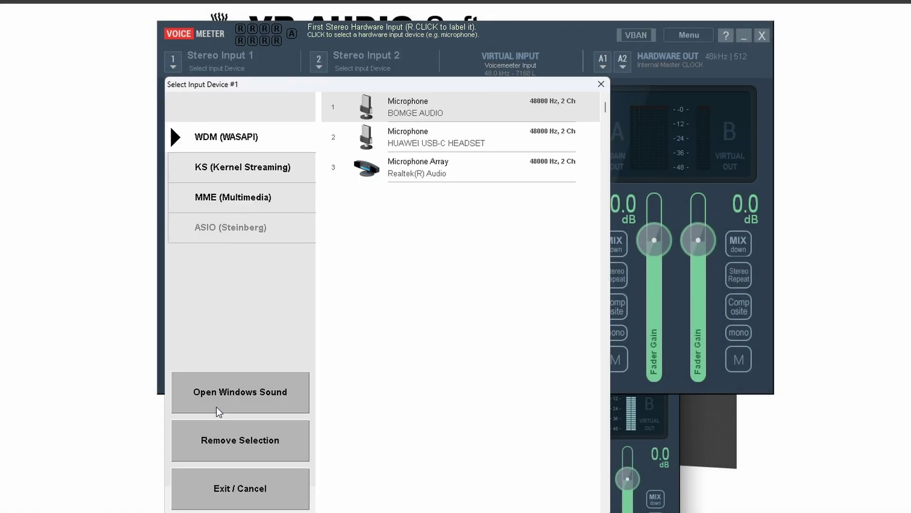
pyautogui.click(243, 398)
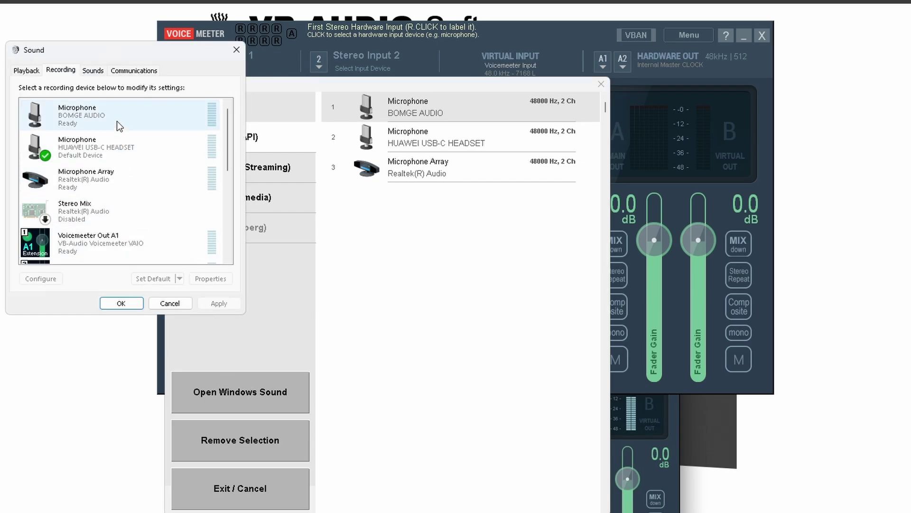
pyautogui.click(117, 121)
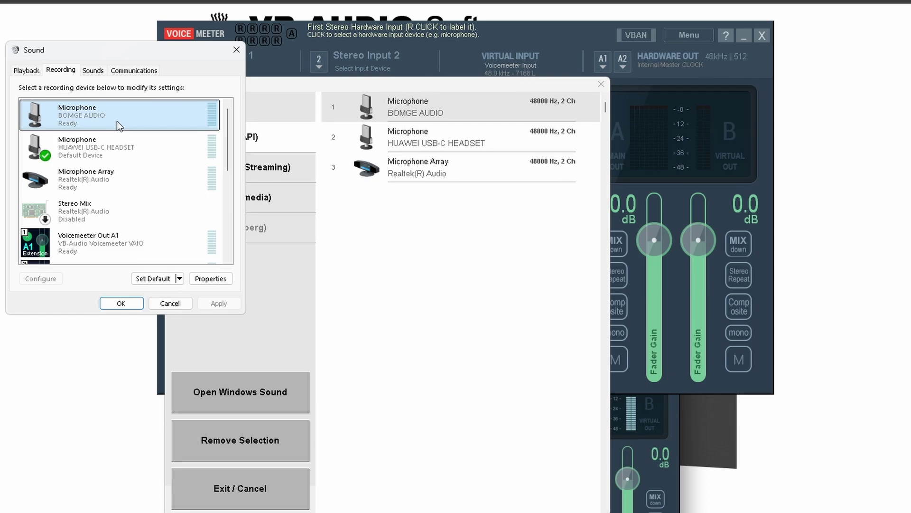
pyautogui.doubleClick(117, 121)
pyautogui.click(72, 117)
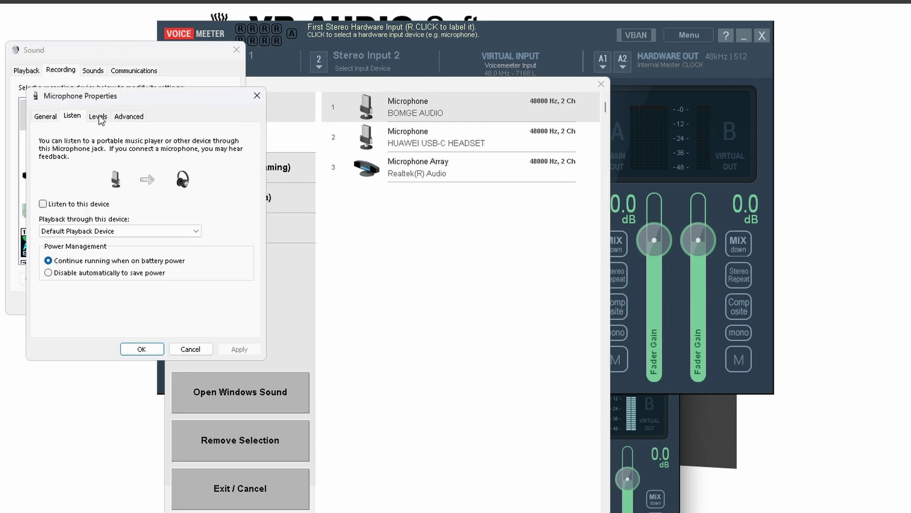
pyautogui.click(98, 116)
pyautogui.click(126, 117)
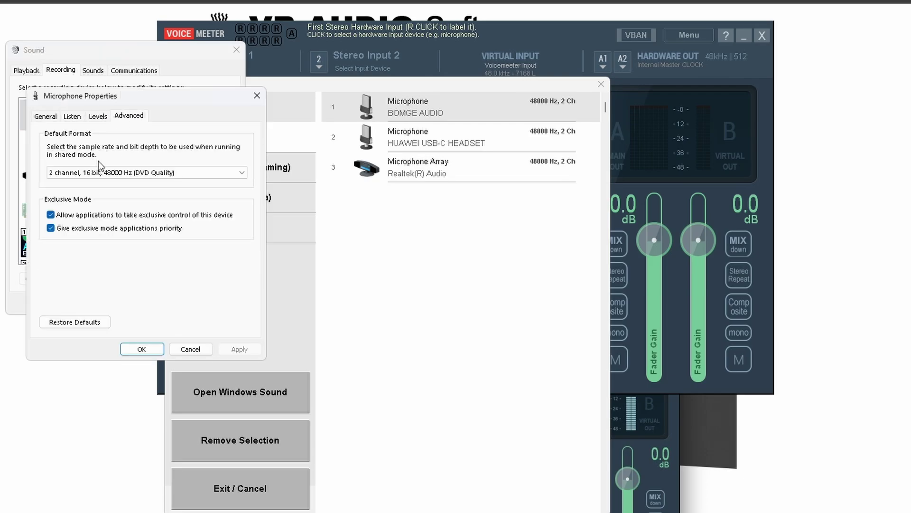
pyautogui.click(100, 172)
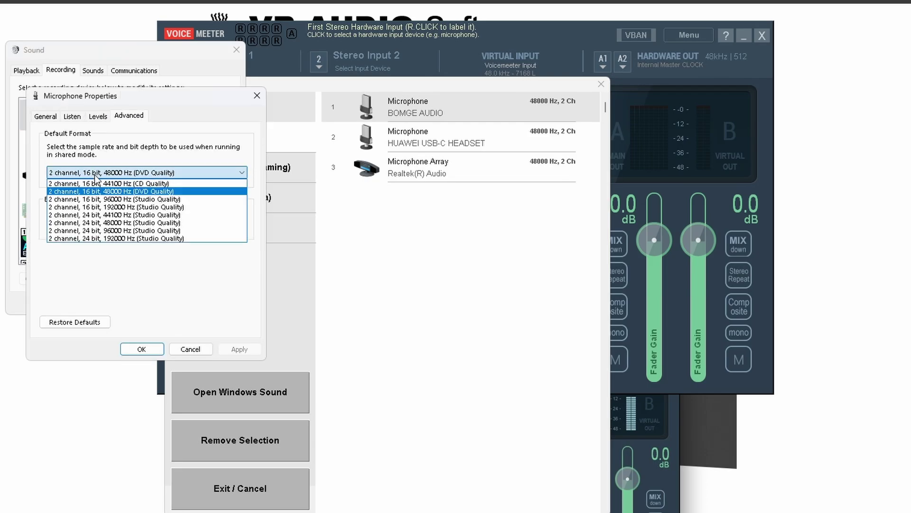
pyautogui.click(168, 191)
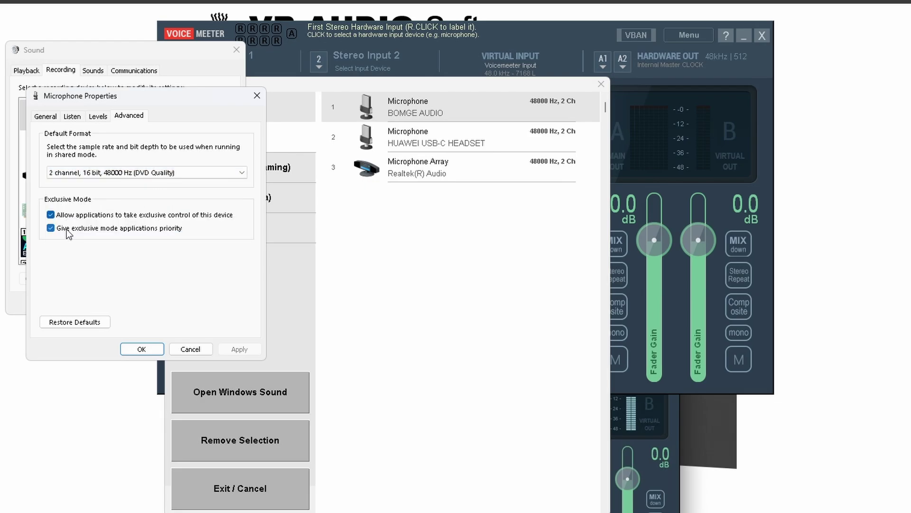
pyautogui.click(144, 348)
# Step: Keep the USB-C headset headphones at 48000 Hz (DVD Quality), then close Windows Sound
pyautogui.click(26, 70)
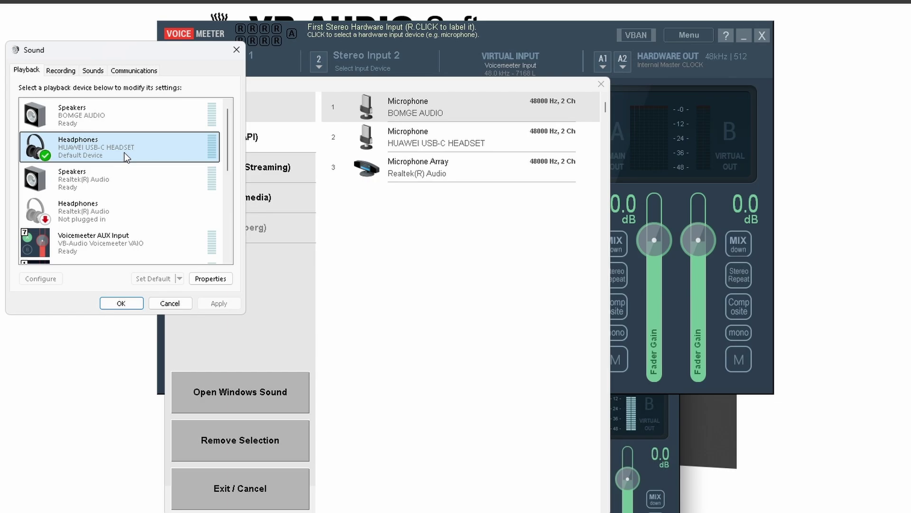
pyautogui.doubleClick(123, 150)
pyautogui.click(71, 117)
pyautogui.click(93, 117)
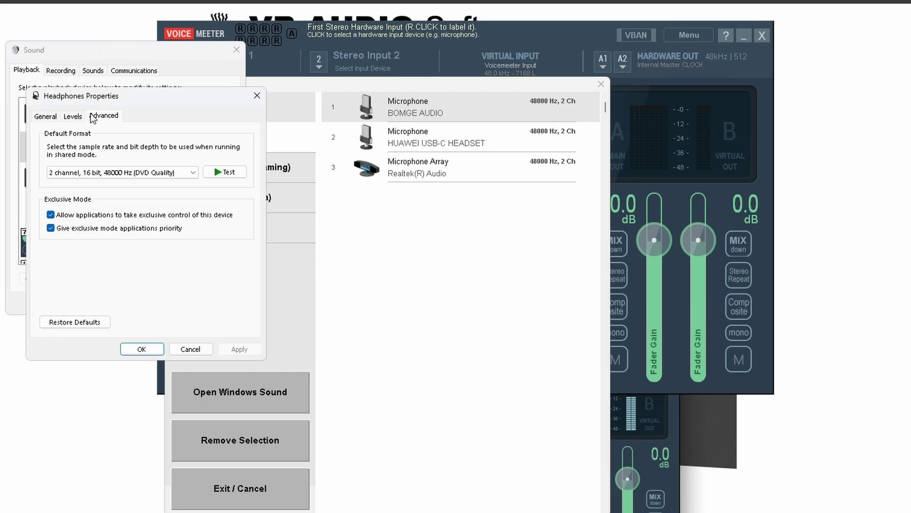
pyautogui.click(95, 173)
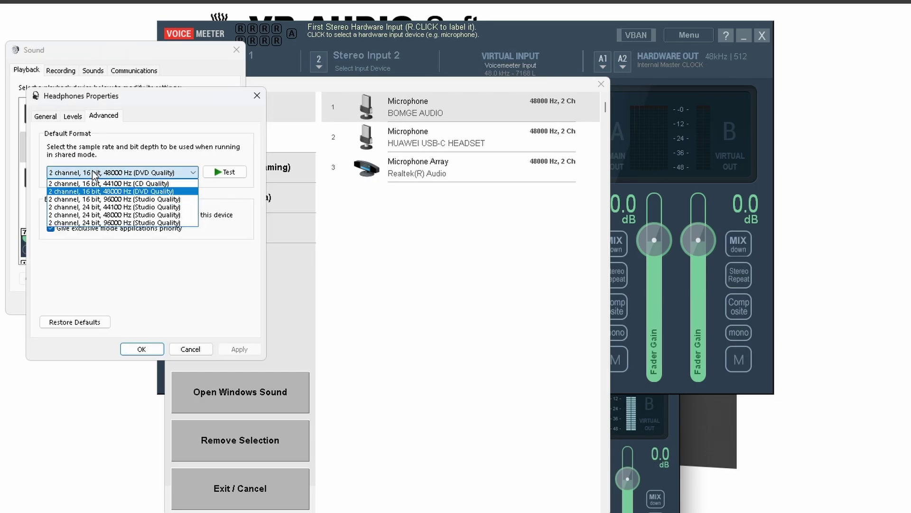
pyautogui.click(117, 192)
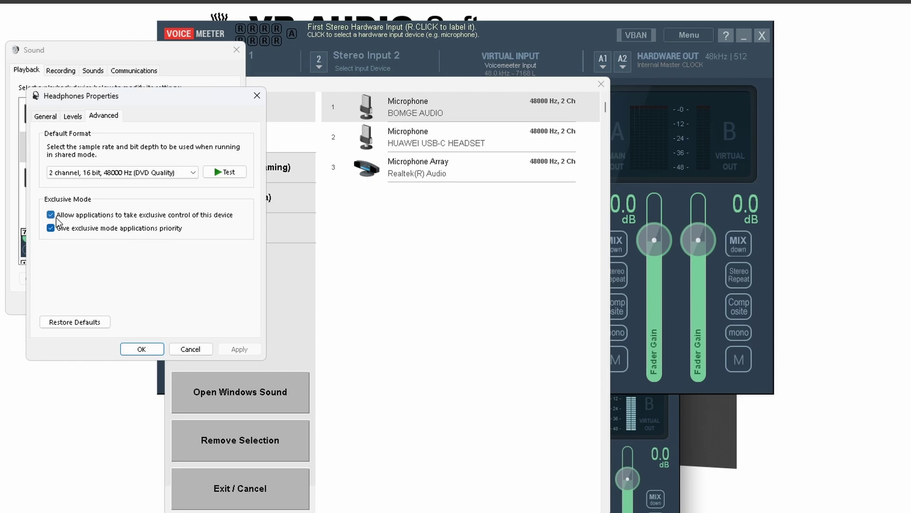
pyautogui.click(142, 348)
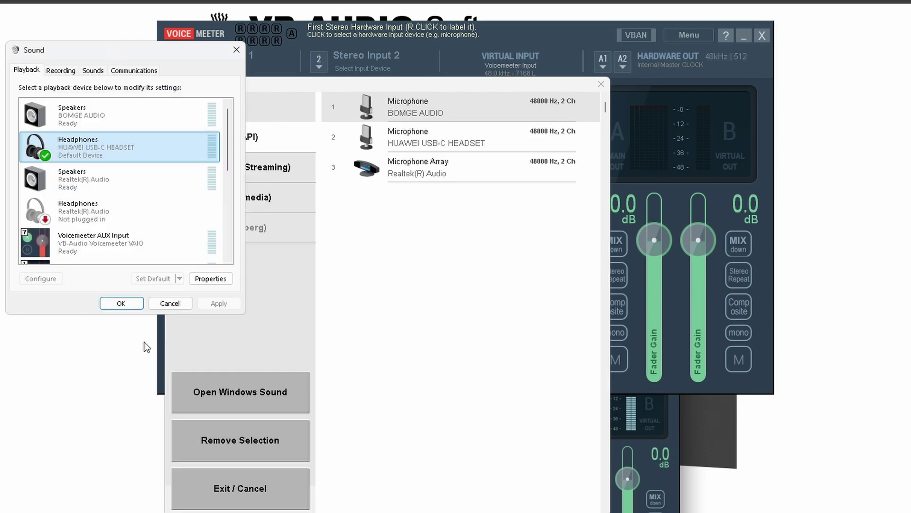
pyautogui.click(121, 304)
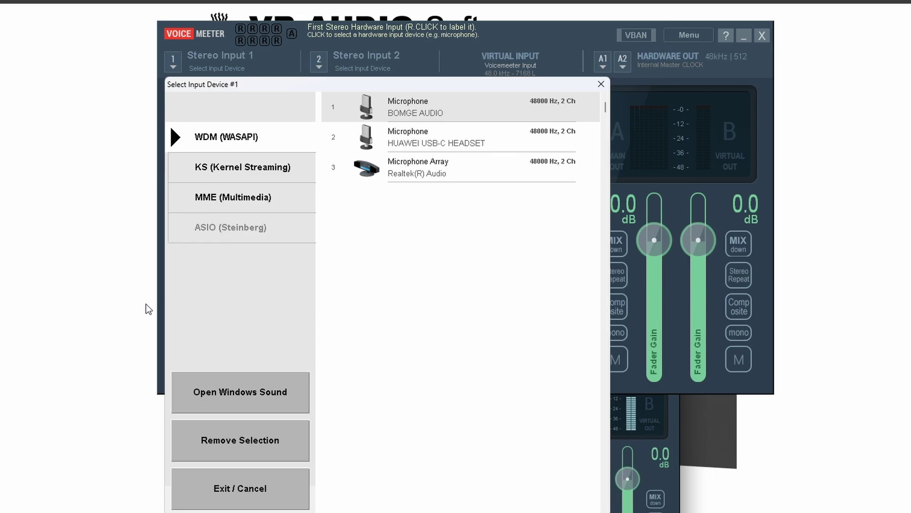
# Step: Set Stereo Input 1 to Microphone BOMGE AUDIO and output A1 to WDM Headphones HUAWEI USB-C HEADSET
pyautogui.click(439, 106)
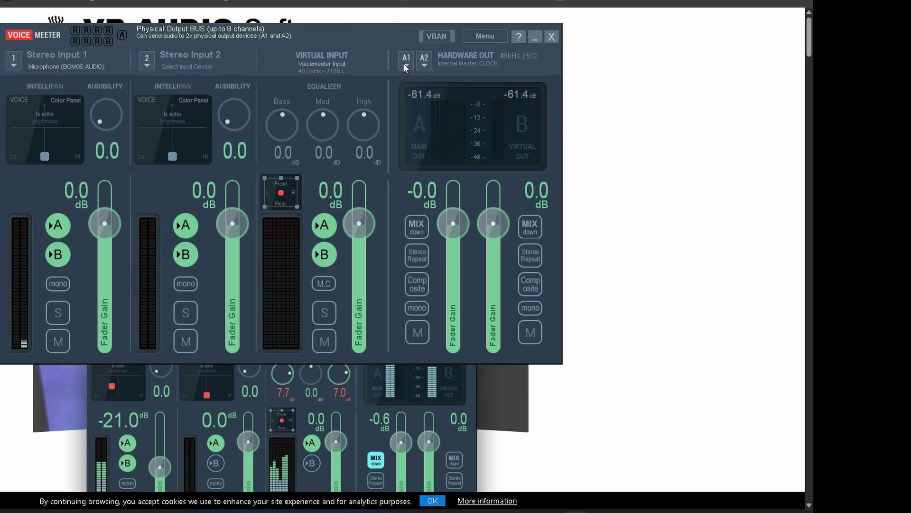
pyautogui.click(405, 64)
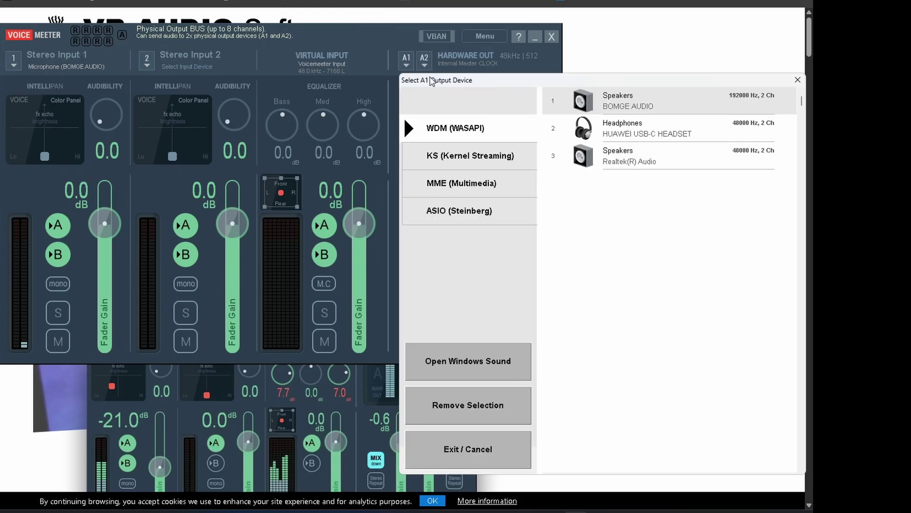
pyautogui.click(645, 133)
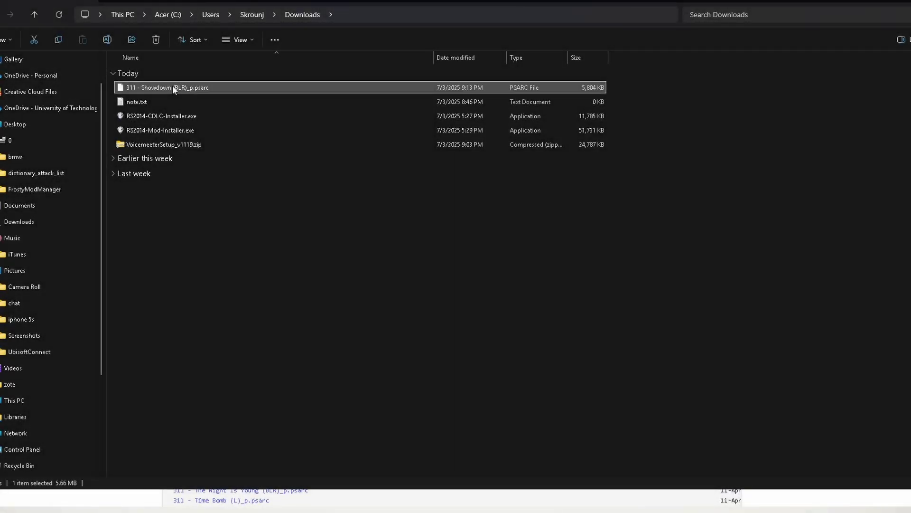
# Step: Cut the downloaded 311 - Showdown (BLR)_p.psarc file
pyautogui.rightClick(172, 86)
pyautogui.click(229, 264)
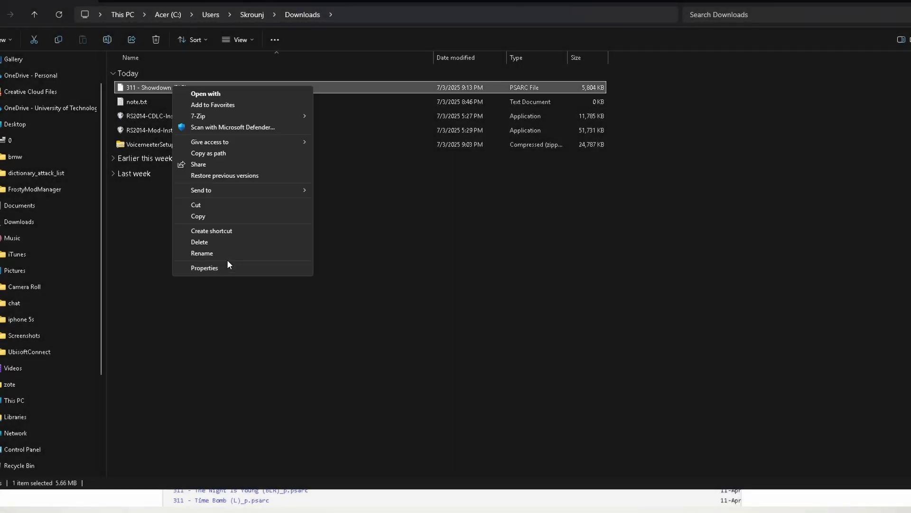
pyautogui.click(204, 206)
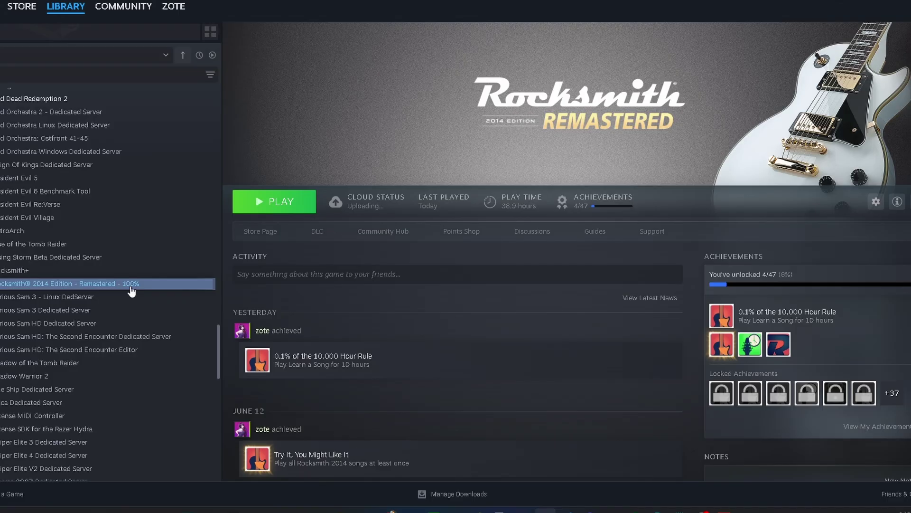
# Step: Open the dlc folder inside Rocksmith 2014's install folder via Steam's Installed Files
pyautogui.rightClick(141, 288)
pyautogui.click(158, 365)
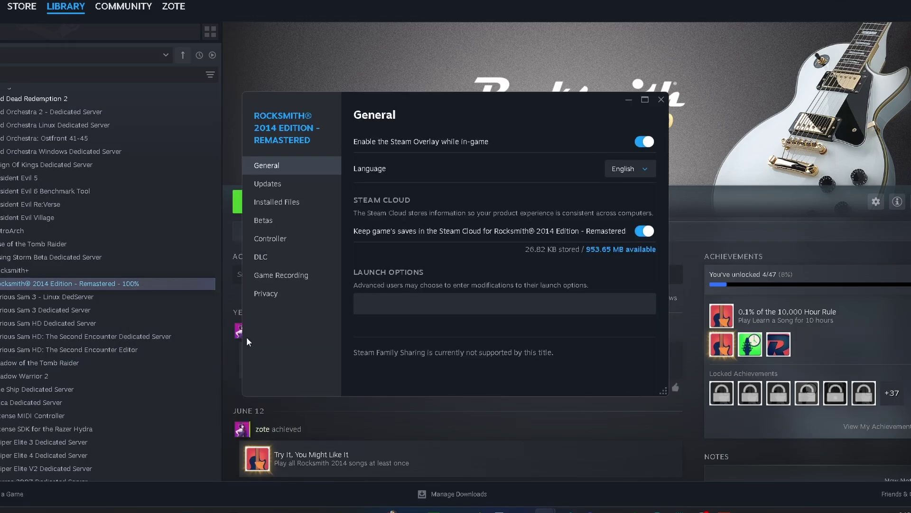
pyautogui.click(290, 185)
pyautogui.click(295, 205)
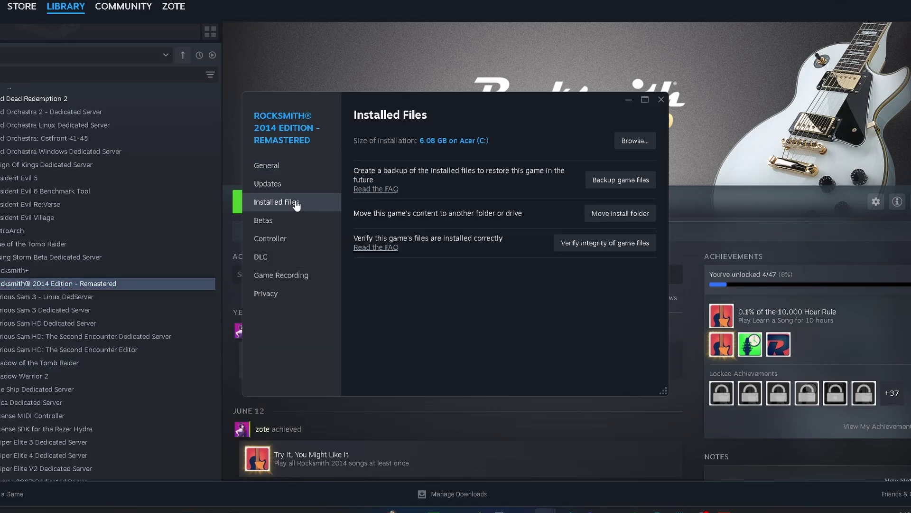
pyautogui.click(639, 142)
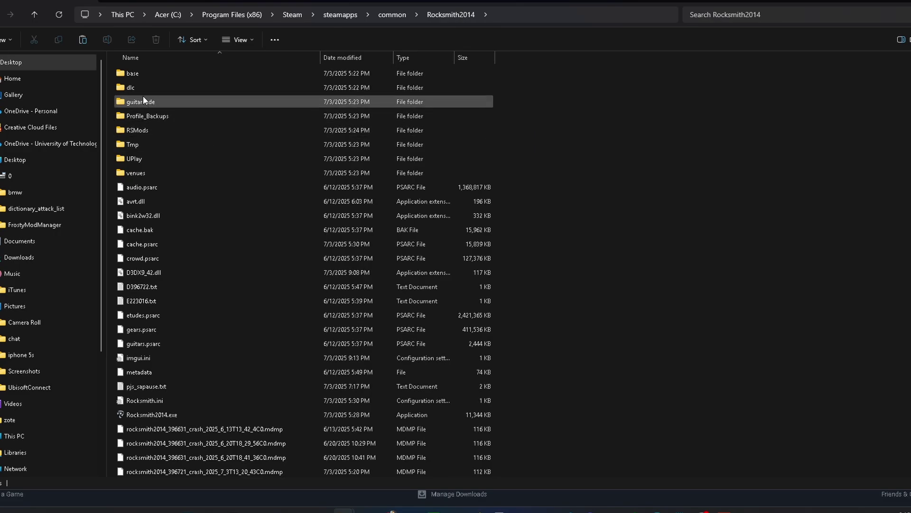
pyautogui.doubleClick(138, 87)
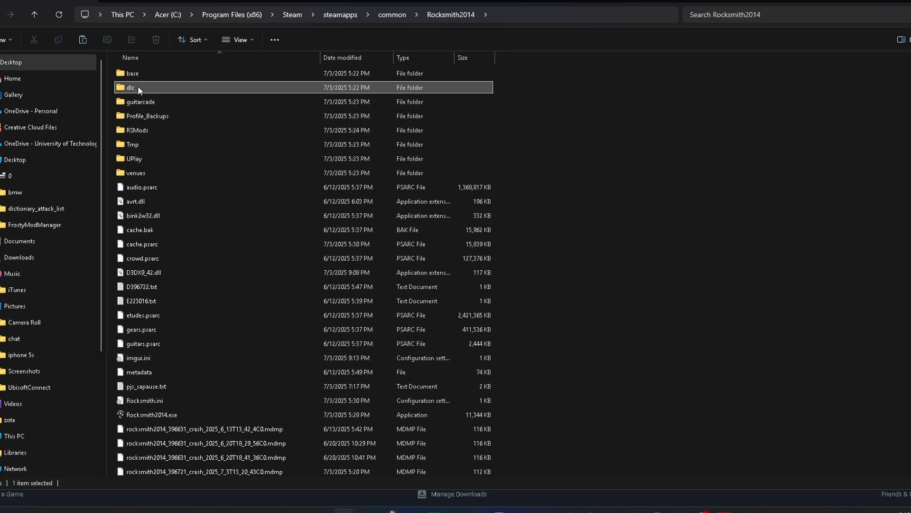
# Step: Paste the Showdown psarc into dlc, find Showdown by 311 in-game, and confirm input ASIO IN 2
pyautogui.rightClick(705, 224)
pyautogui.click(716, 235)
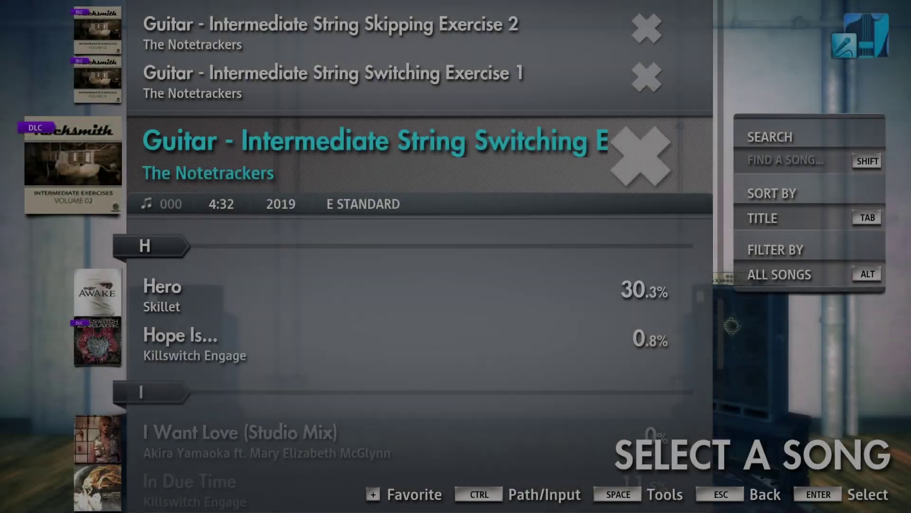
pyautogui.press('Down')
pyautogui.press('Down')
pyautogui.press('Down')
pyautogui.press('Down')
pyautogui.press('Down')
pyautogui.press('Down')
pyautogui.press('Down')
pyautogui.press('Down')
pyautogui.press('Down')
pyautogui.press('Down')
pyautogui.press('Down')
pyautogui.press('Down')
pyautogui.press('Down')
pyautogui.press('Down')
pyautogui.press('Down')
pyautogui.press('Down')
pyautogui.press('Down')
pyautogui.press('Down')
pyautogui.press('Down')
pyautogui.press('Down')
pyautogui.press('Down')
pyautogui.press('Down')
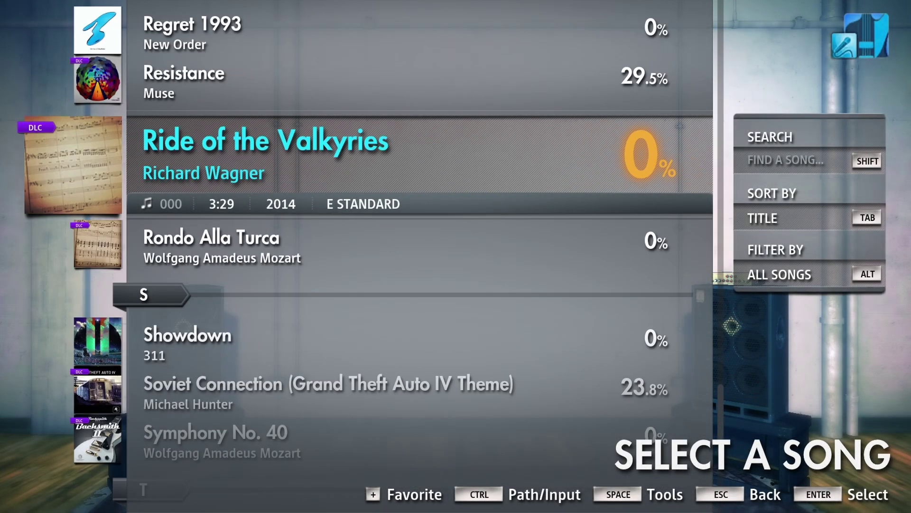
pyautogui.press('Down')
pyautogui.press('Down')
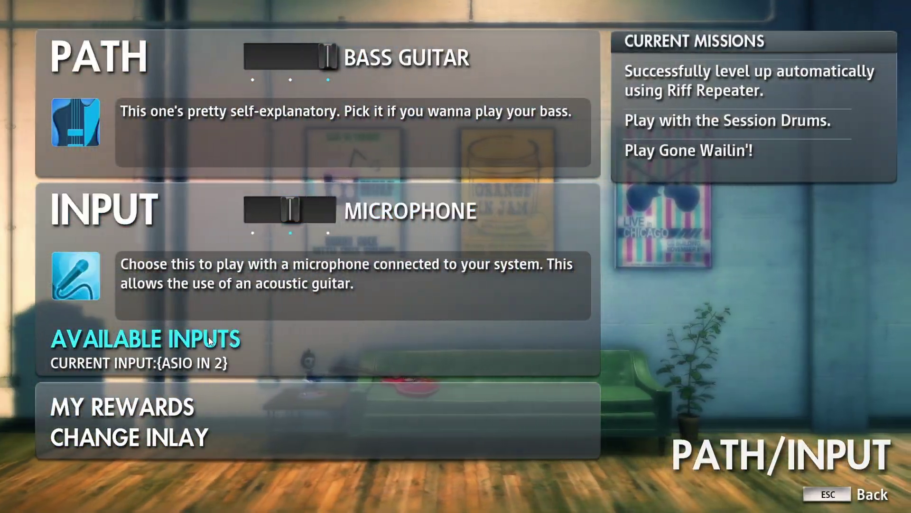
pyautogui.click(193, 337)
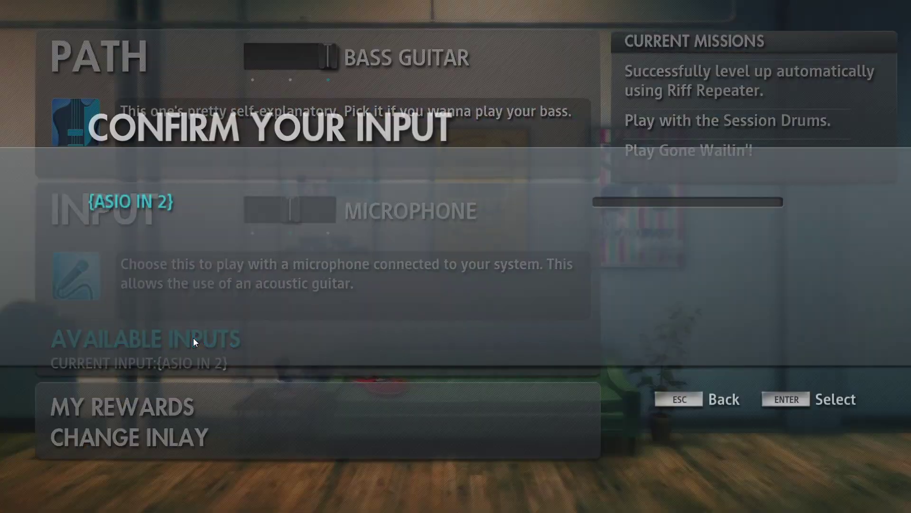